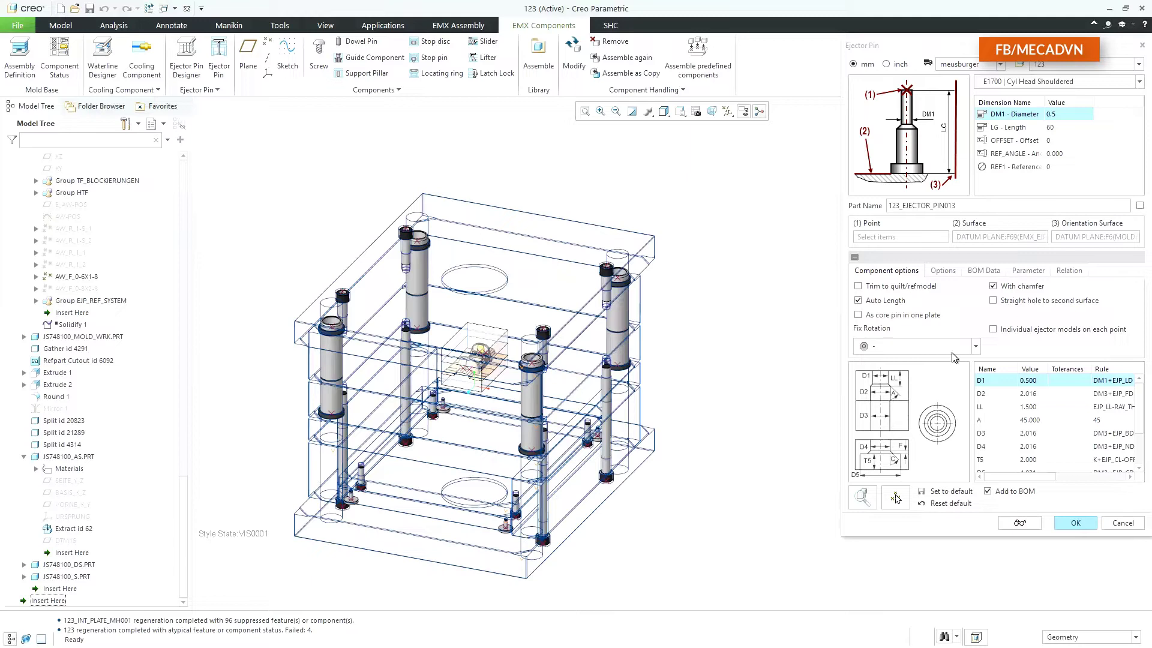
# - Make the pin an E1725 blade ejector on the AW_F_0-6X1-8 datum point, trimmed to the refmodel
pyautogui.click(1012, 84)
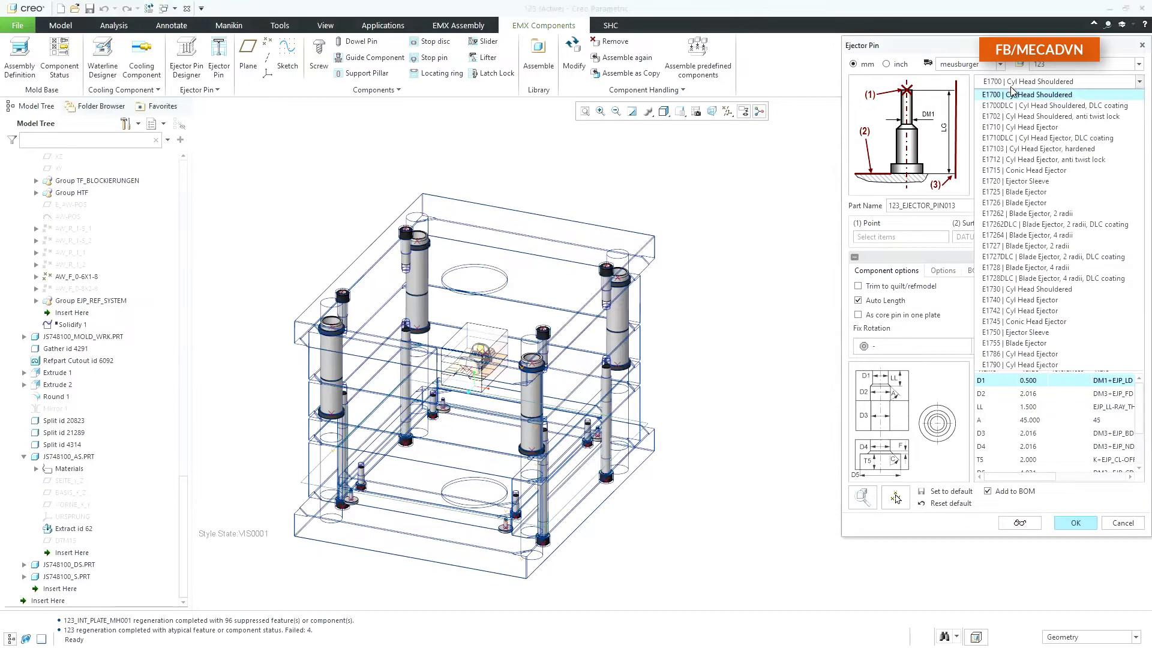
pyautogui.click(1014, 193)
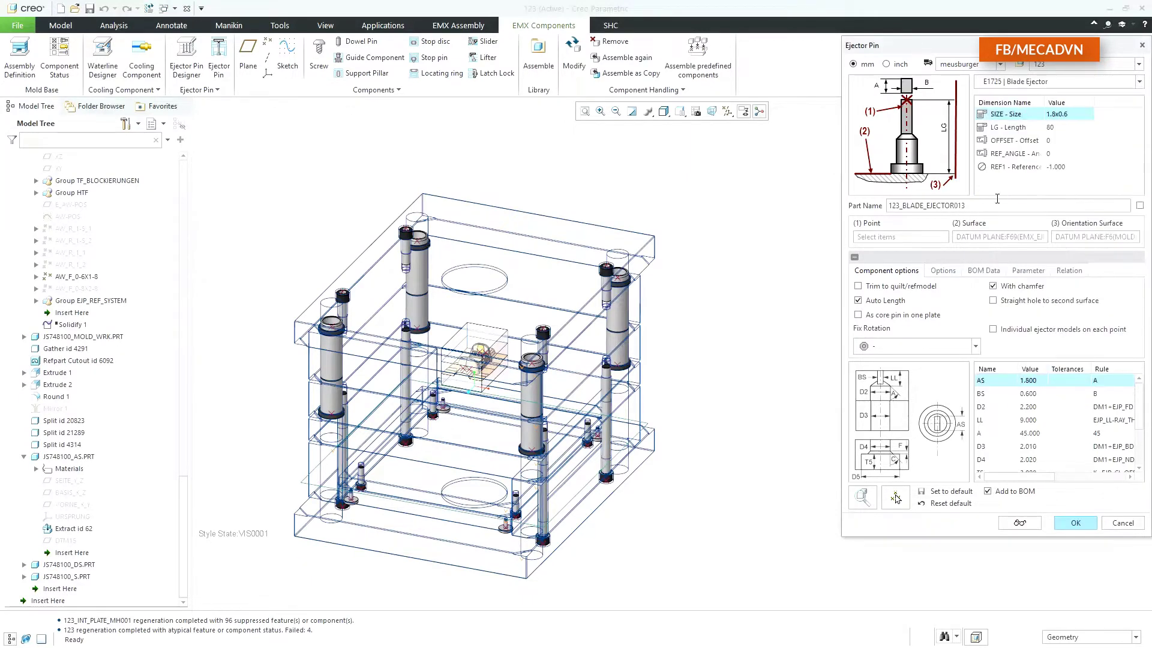
pyautogui.click(918, 240)
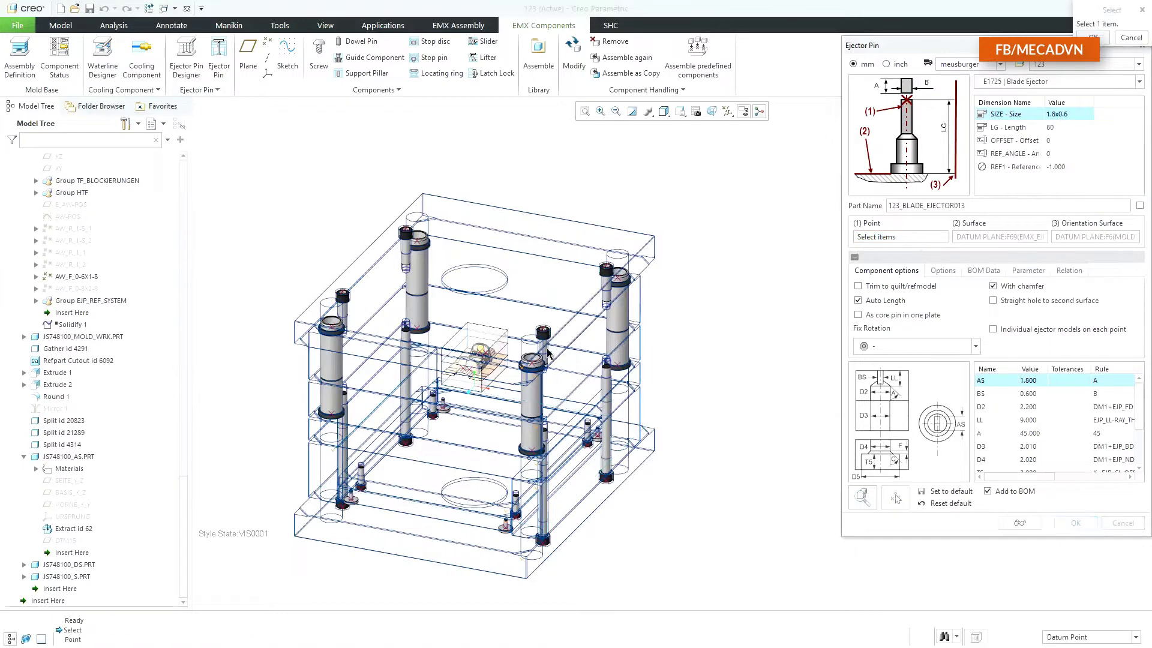
pyautogui.click(465, 373)
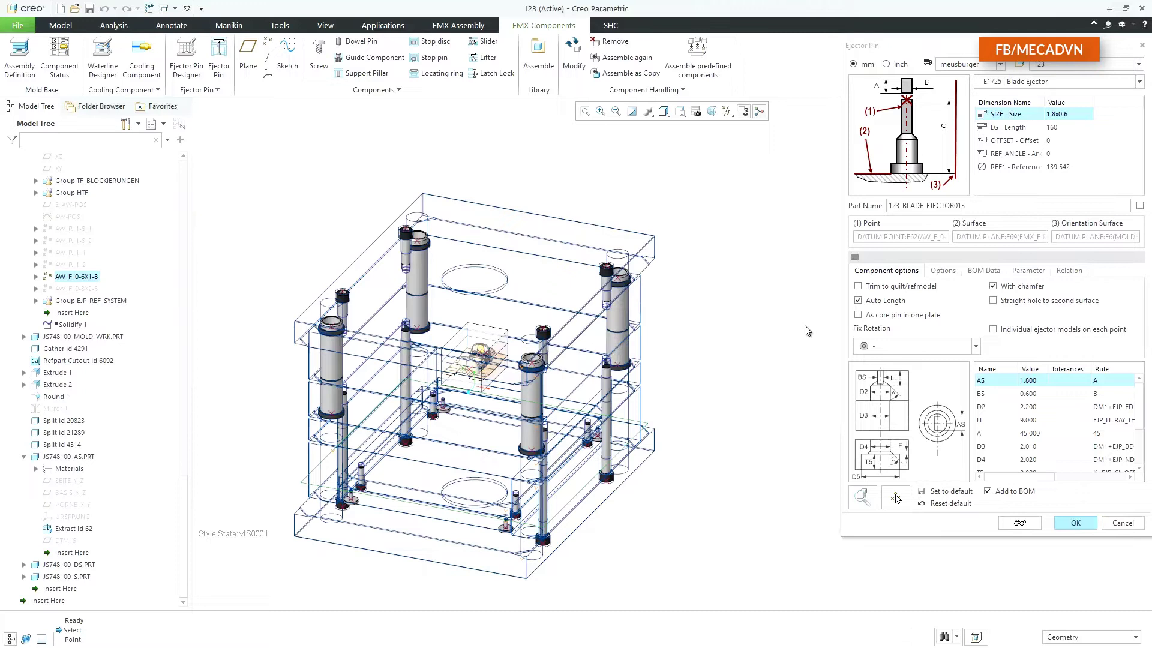
pyautogui.click(896, 289)
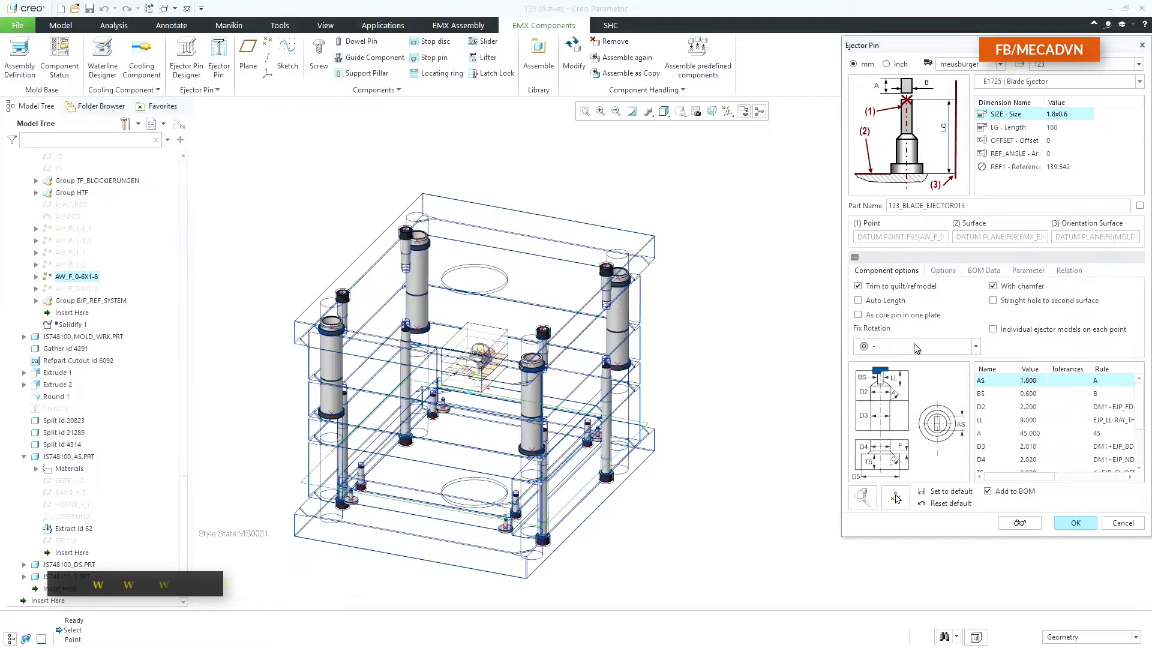
# - Keep With chamfer enabled and leave As core pin in one plate unchecked
pyautogui.click(993, 287)
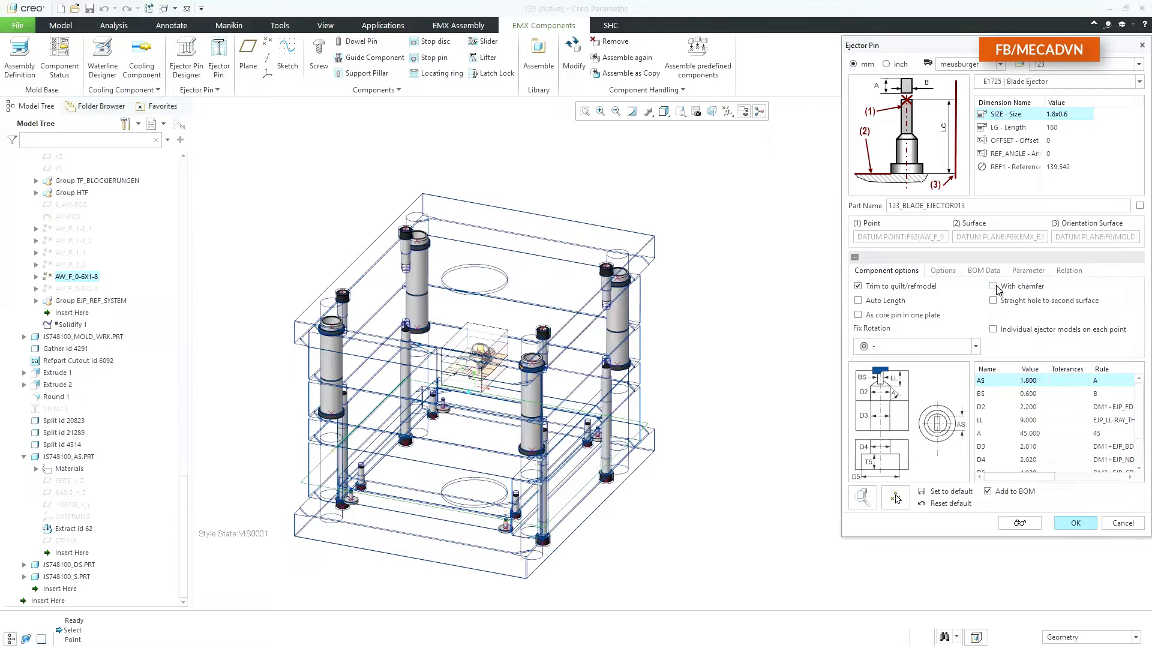
pyautogui.click(994, 287)
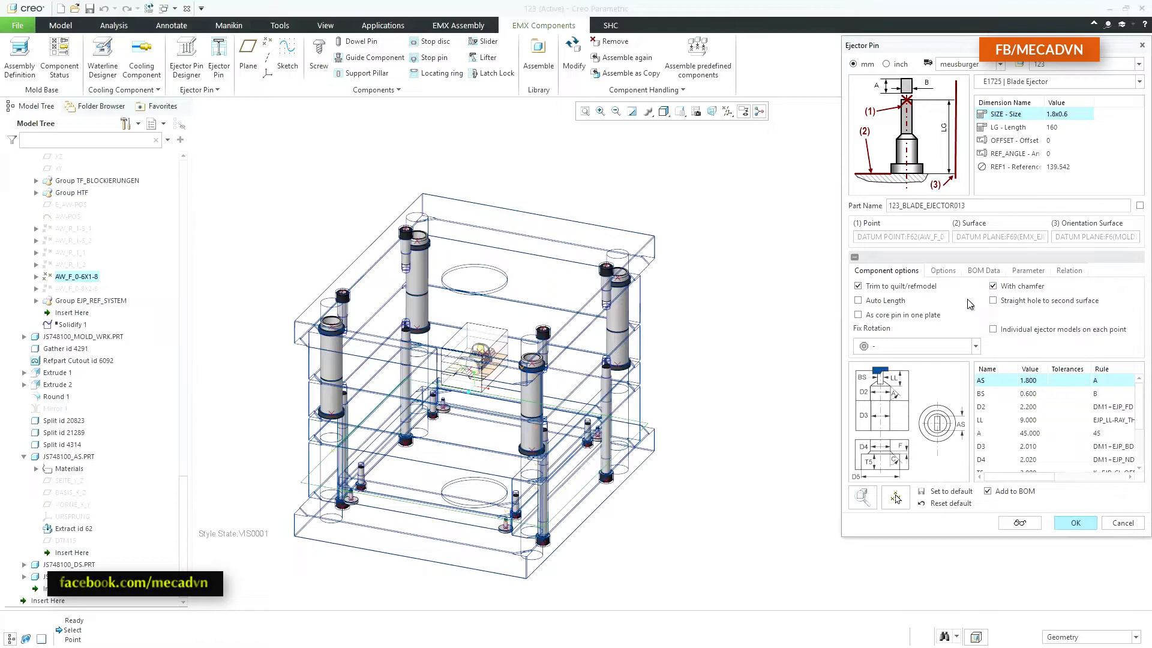
pyautogui.click(870, 318)
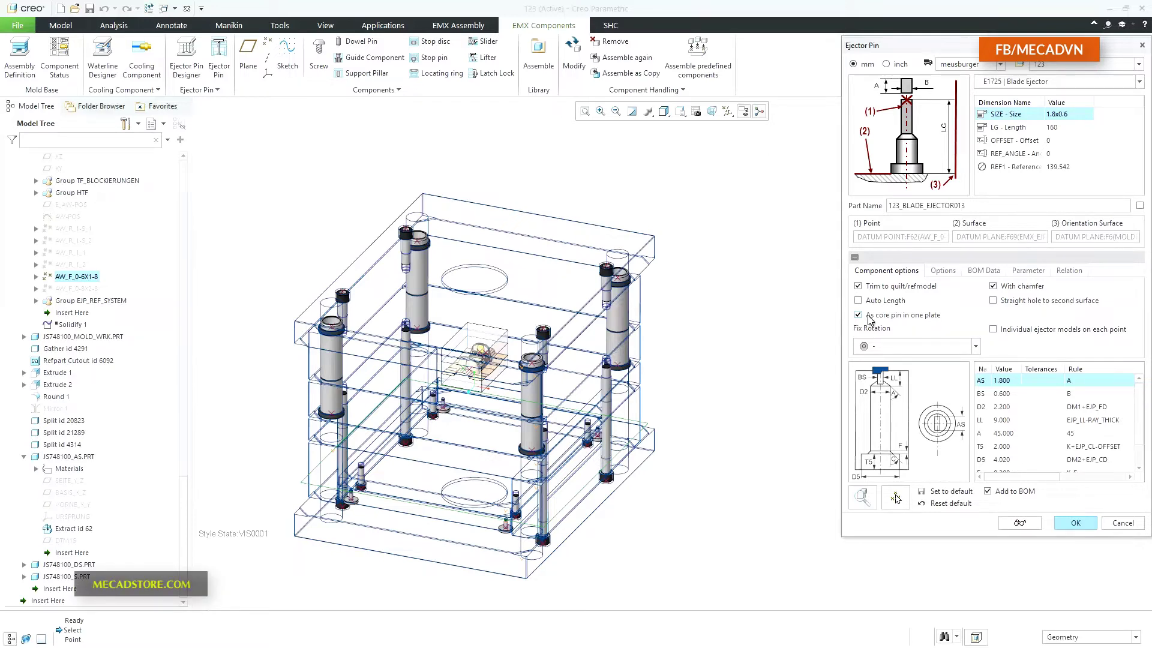
pyautogui.click(870, 318)
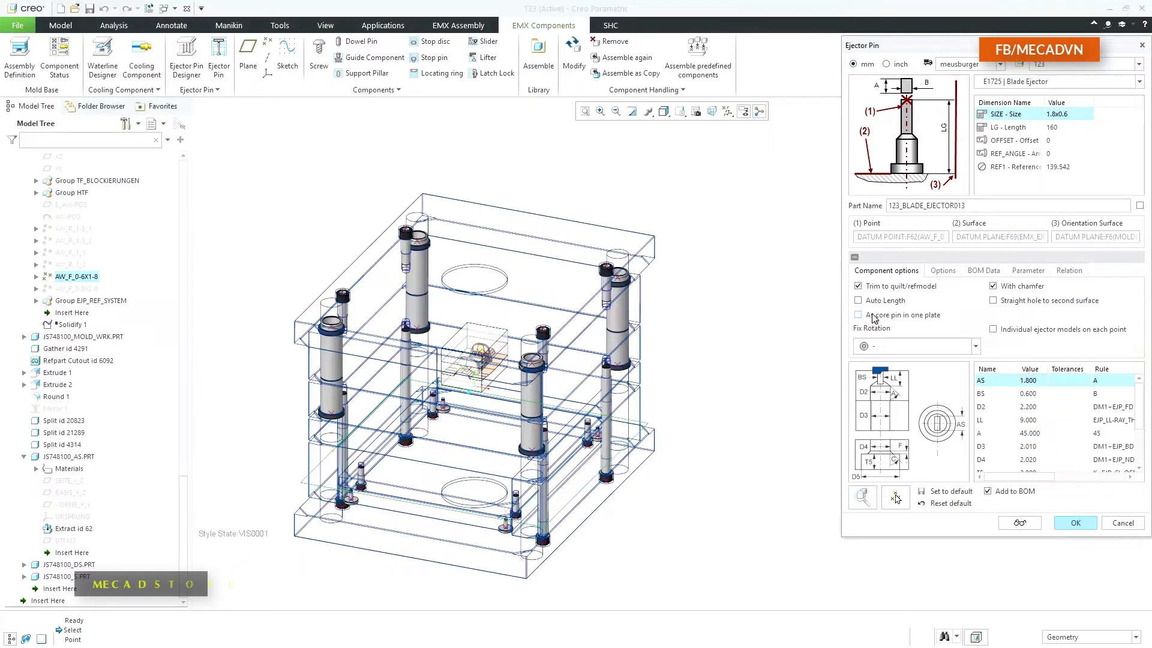
# - Set the ejector's Fix Rotation to Rotfix1
pyautogui.click(976, 348)
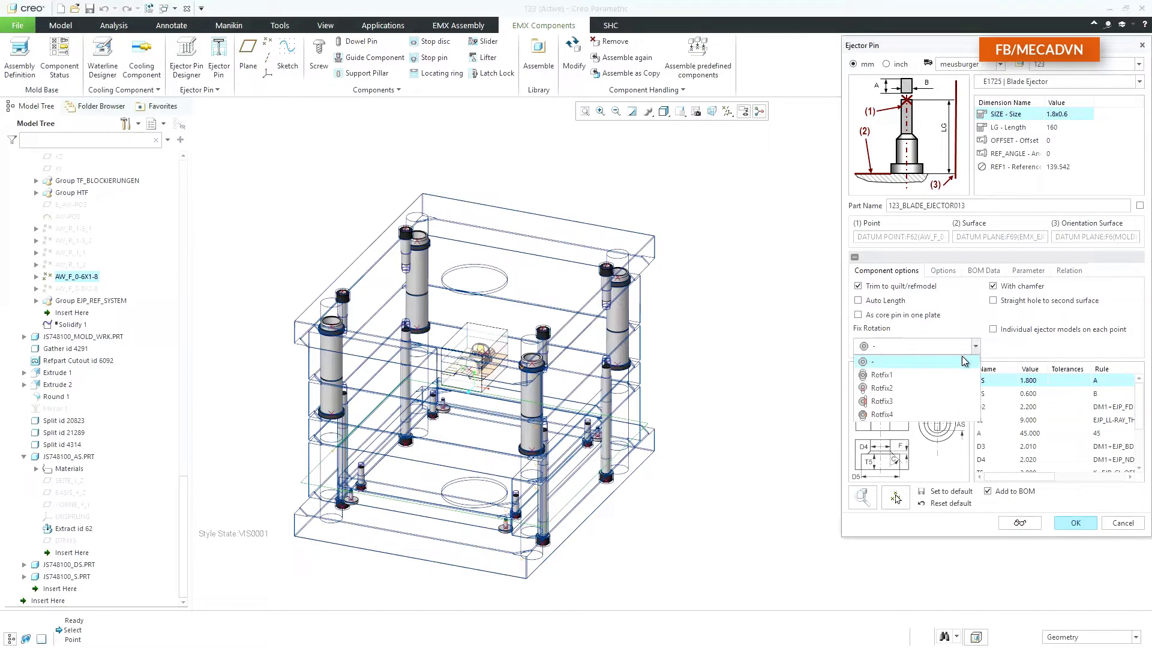
pyautogui.click(896, 415)
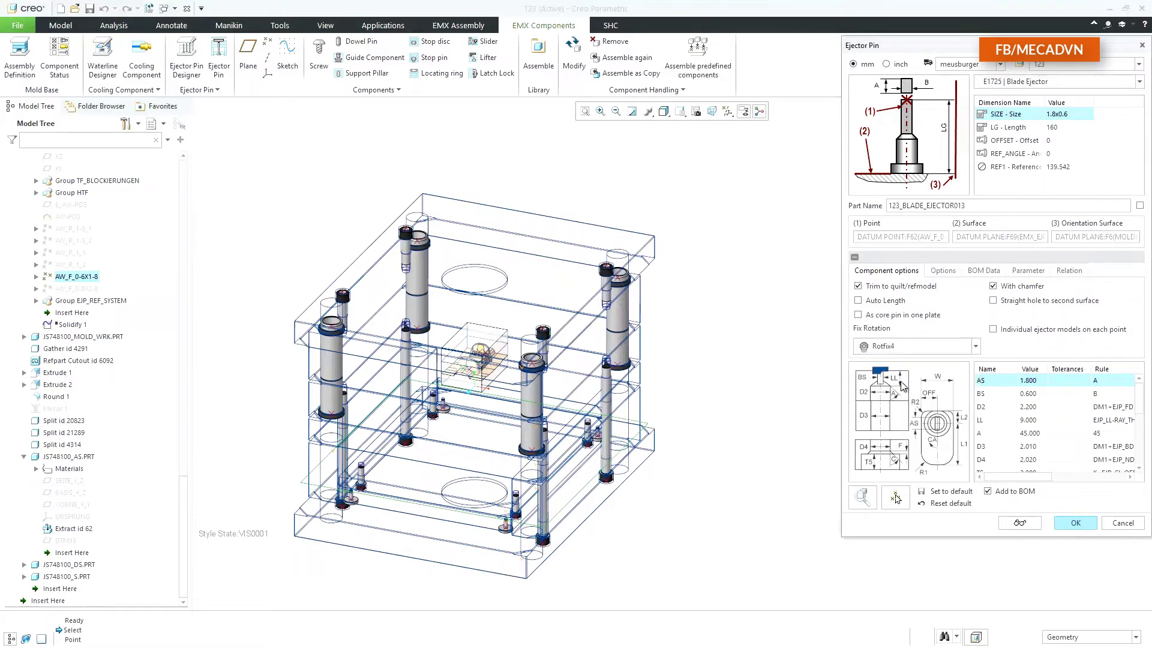
pyautogui.click(901, 347)
pyautogui.click(883, 401)
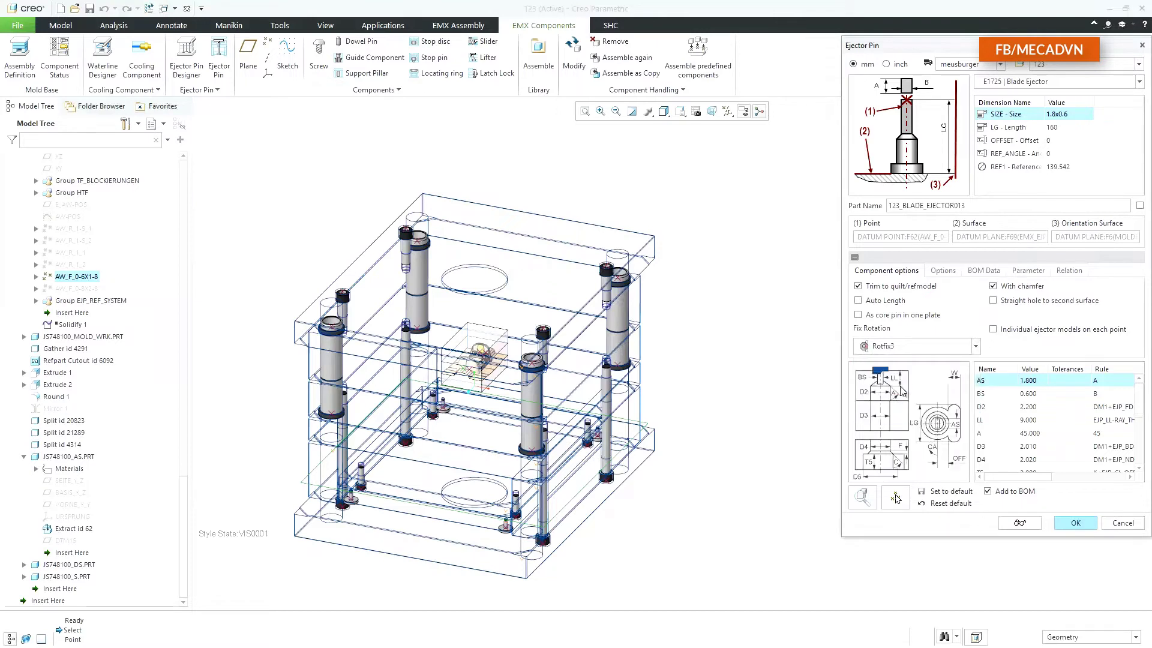
pyautogui.click(906, 348)
pyautogui.click(896, 378)
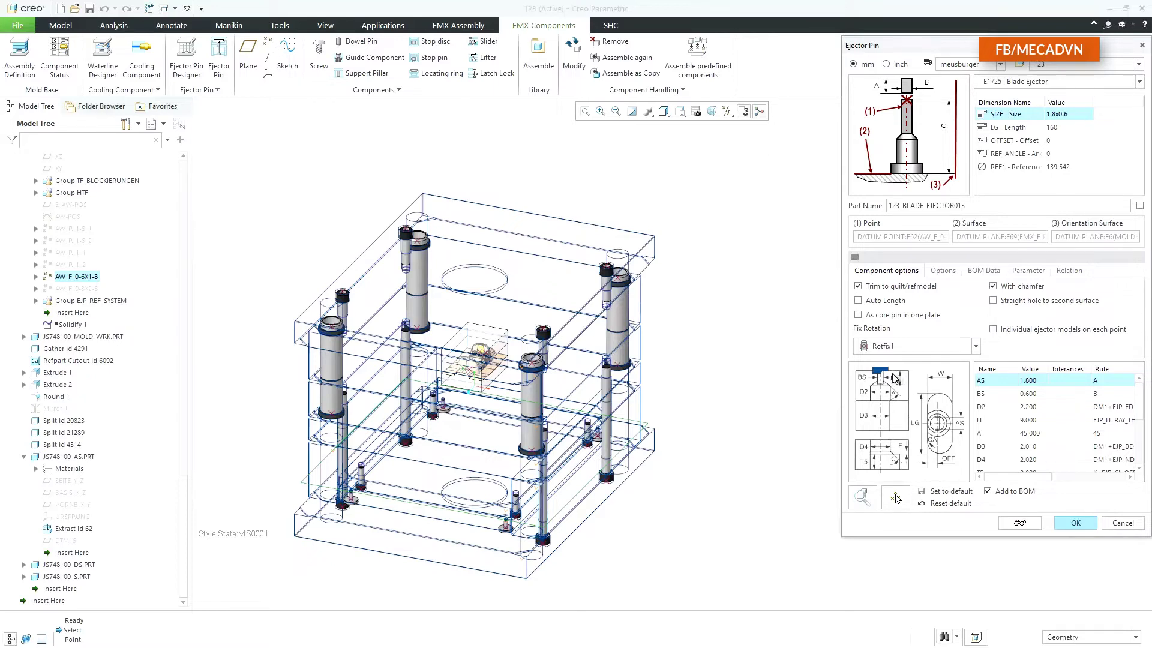
# - Set REF_ANGLE to 90 and CA to 4, then create the blade ejector
pyautogui.doubleClick(1060, 155)
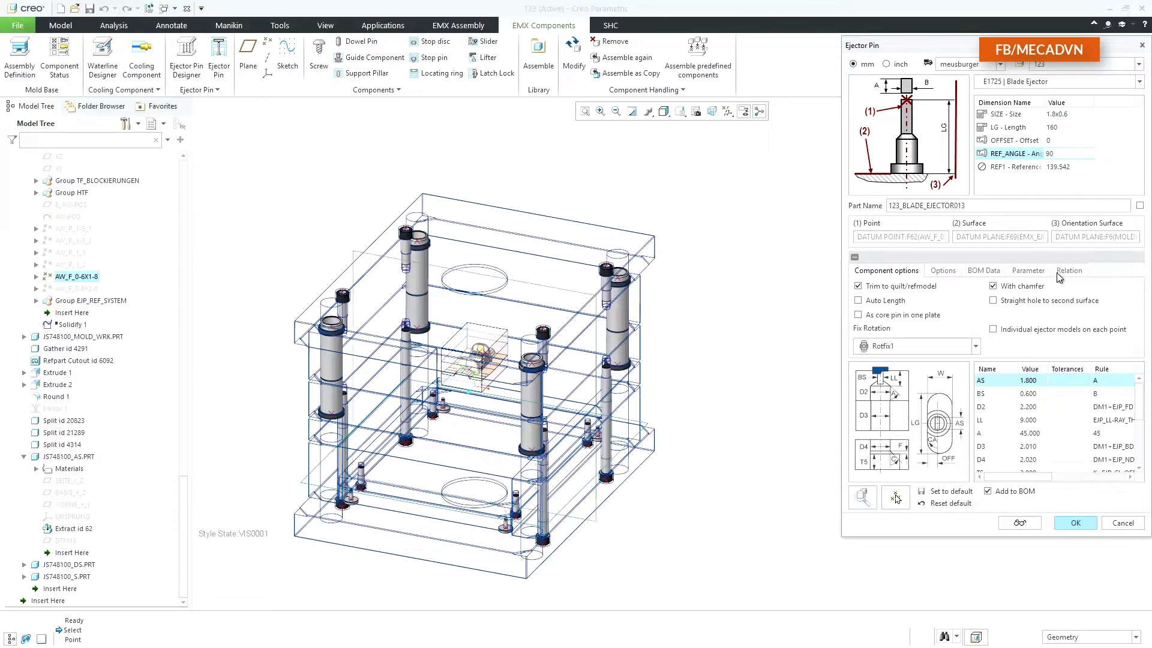
pyautogui.scroll(-1, 1023, 399)
pyautogui.scroll(-2, 1024, 399)
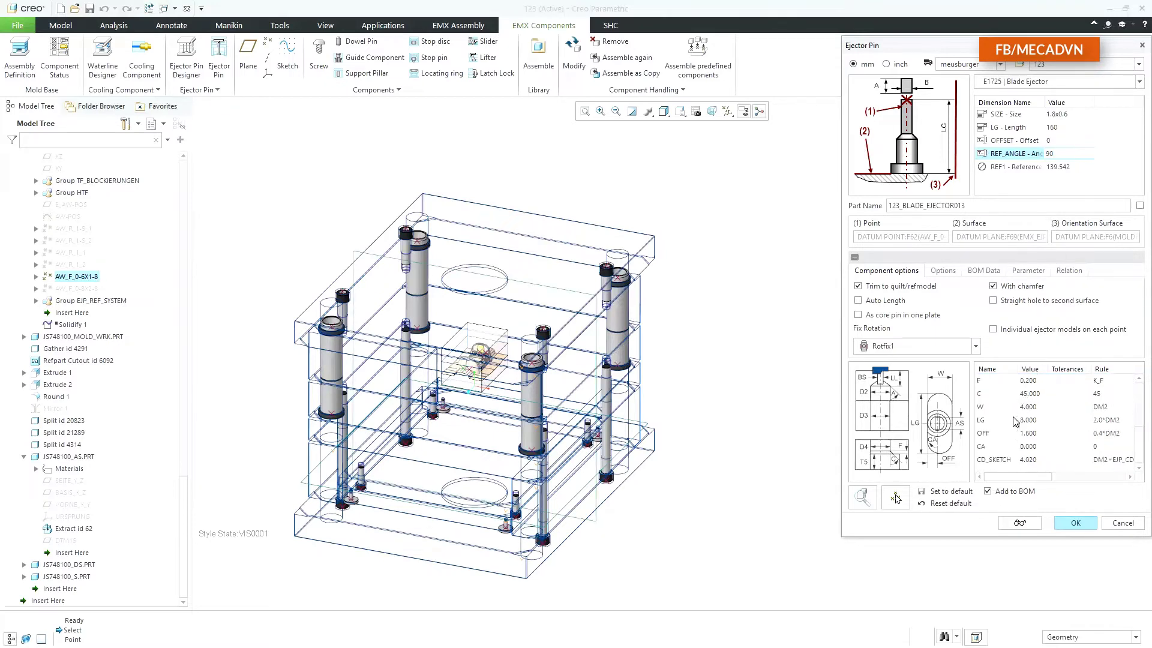
pyautogui.click(1000, 448)
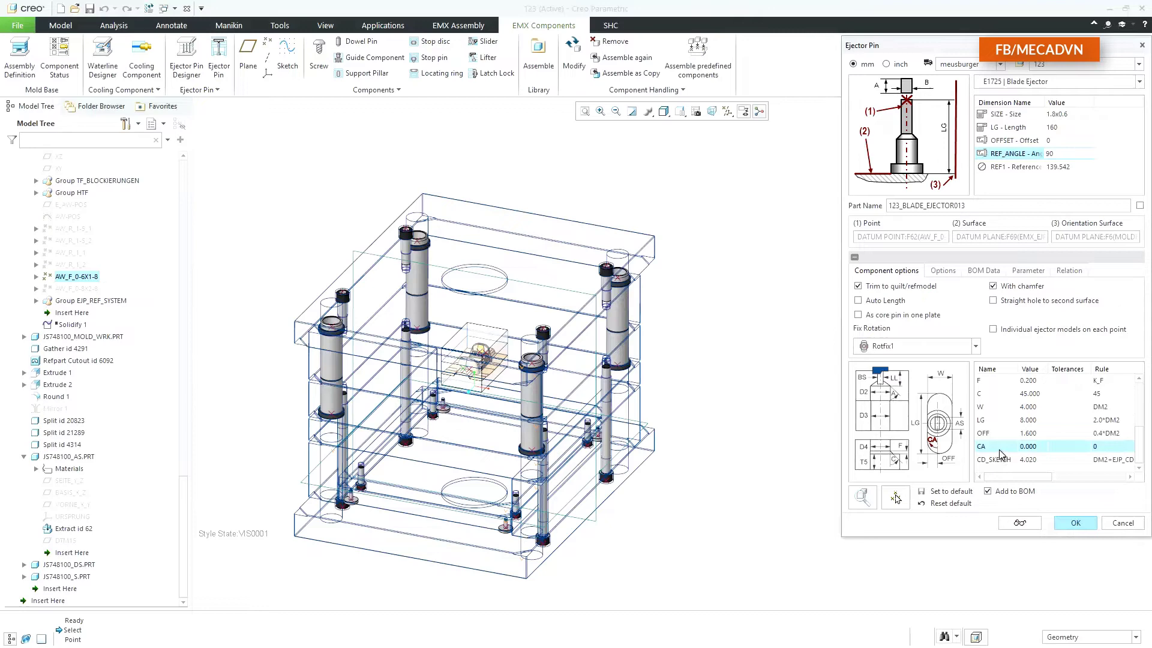
pyautogui.doubleClick(1027, 446)
pyautogui.write('45')
pyautogui.click(1075, 523)
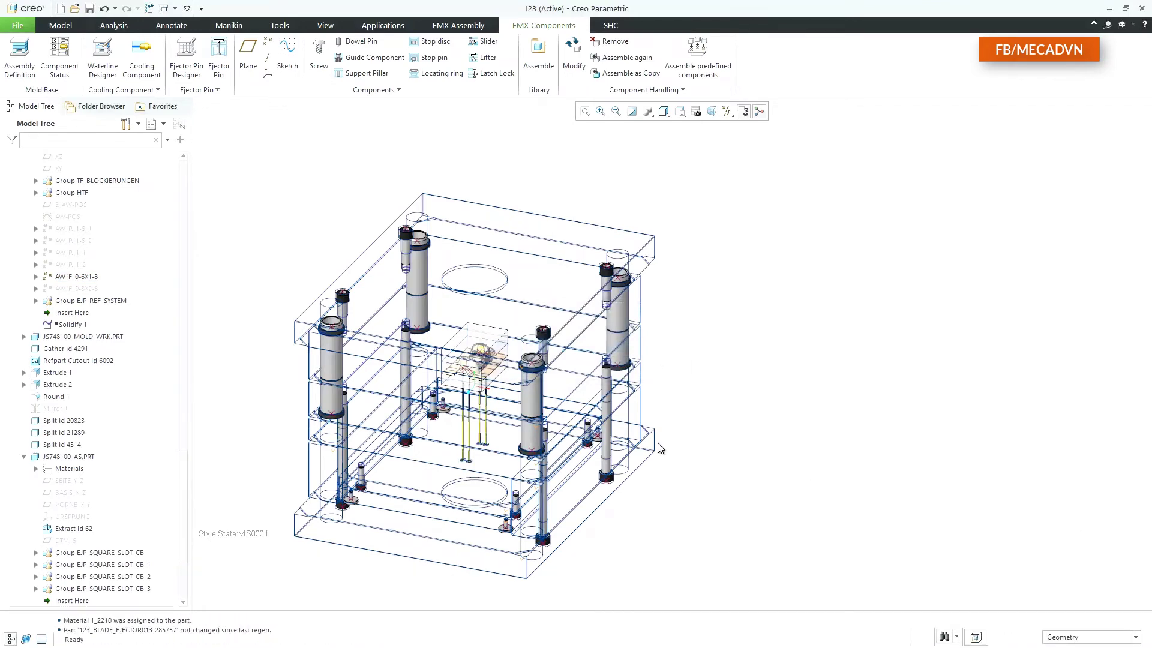
# - Zoom into the assembly to inspect the new ejector slots
pyautogui.scroll(8, 513, 422)
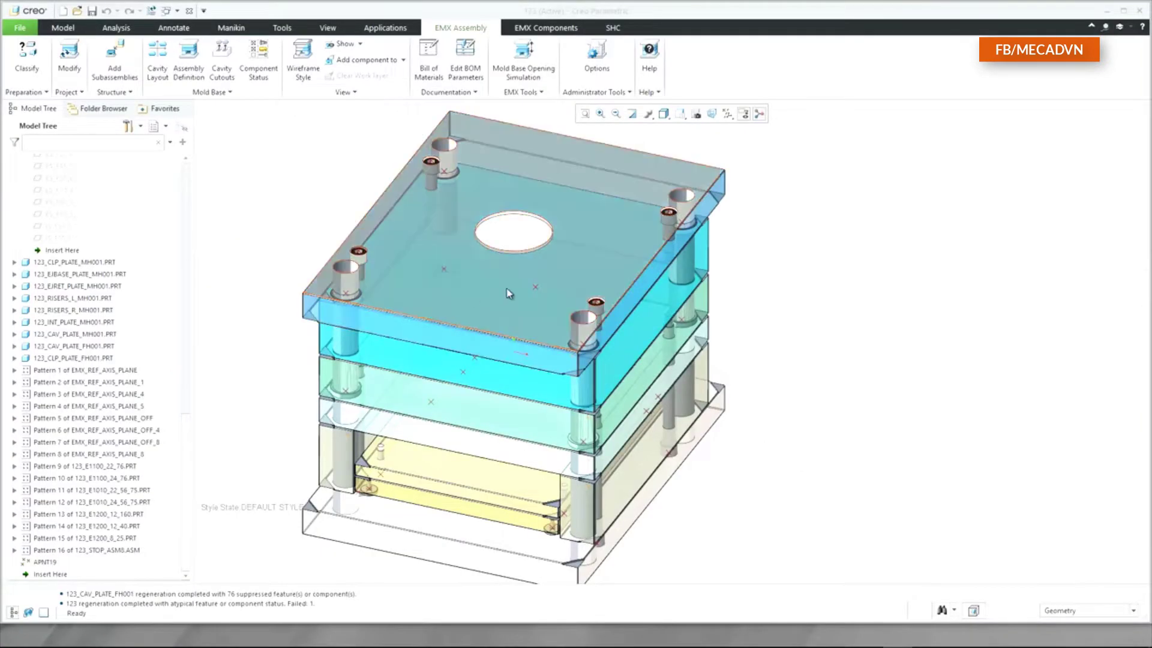
# - Select the top clamp plate and datum point APNT19, then start a Screw there
pyautogui.click(577, 287)
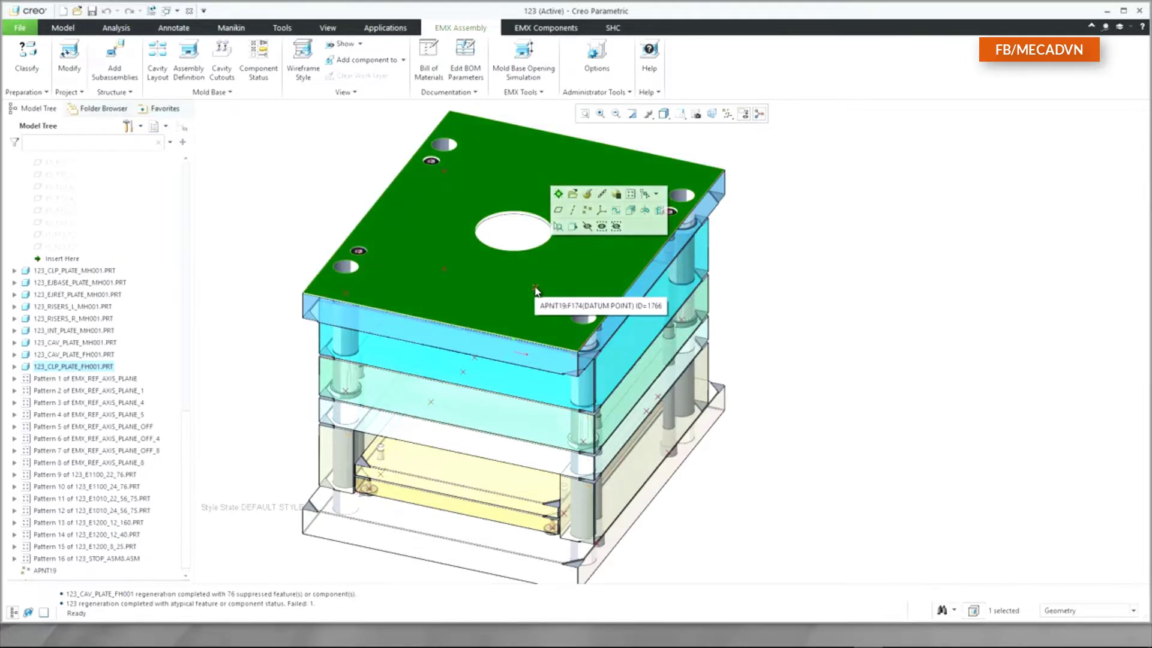
pyautogui.click(536, 290)
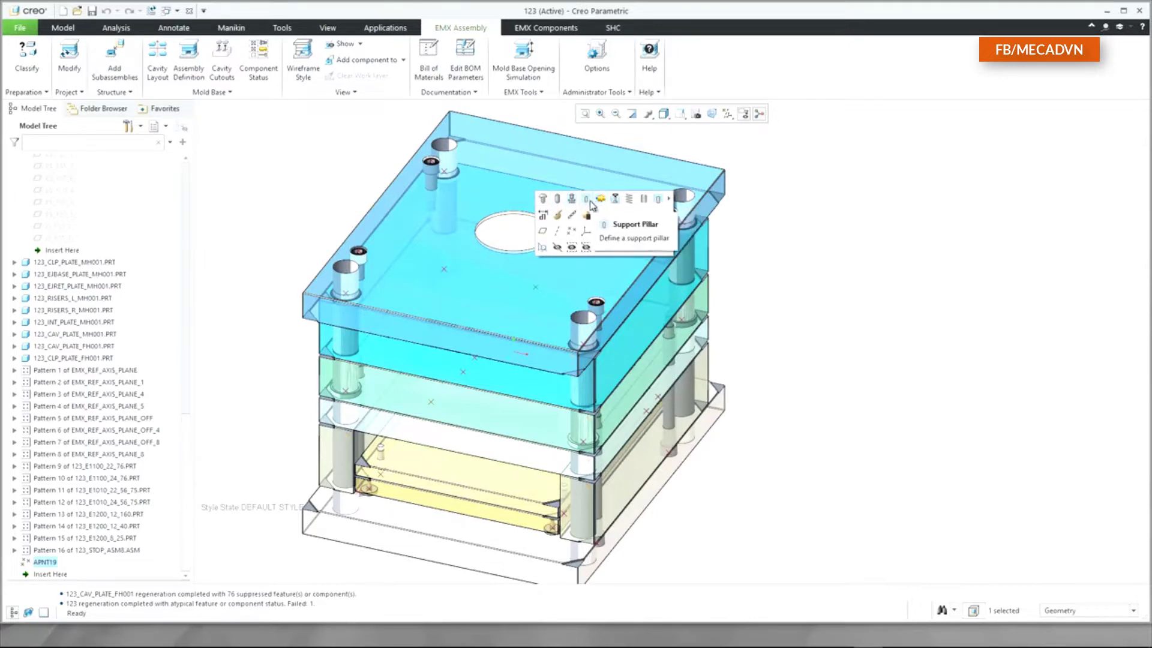
pyautogui.click(542, 200)
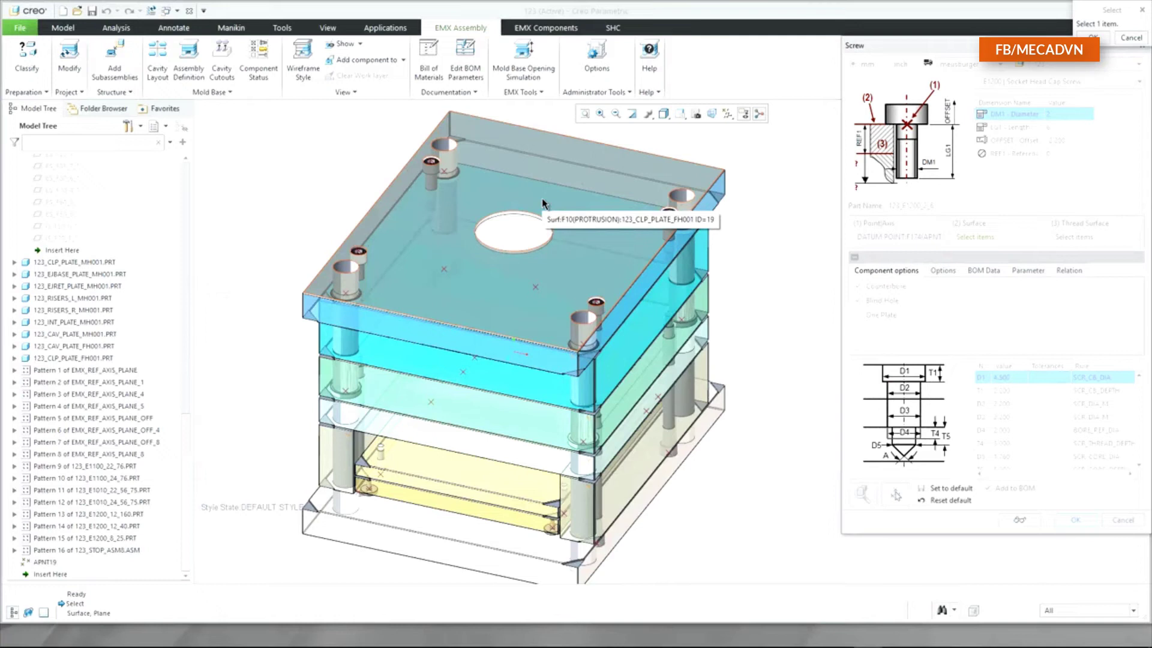
# - Place the E1200 screw on the clamp plate's face with diameter 8 and length 40
pyautogui.click(542, 285)
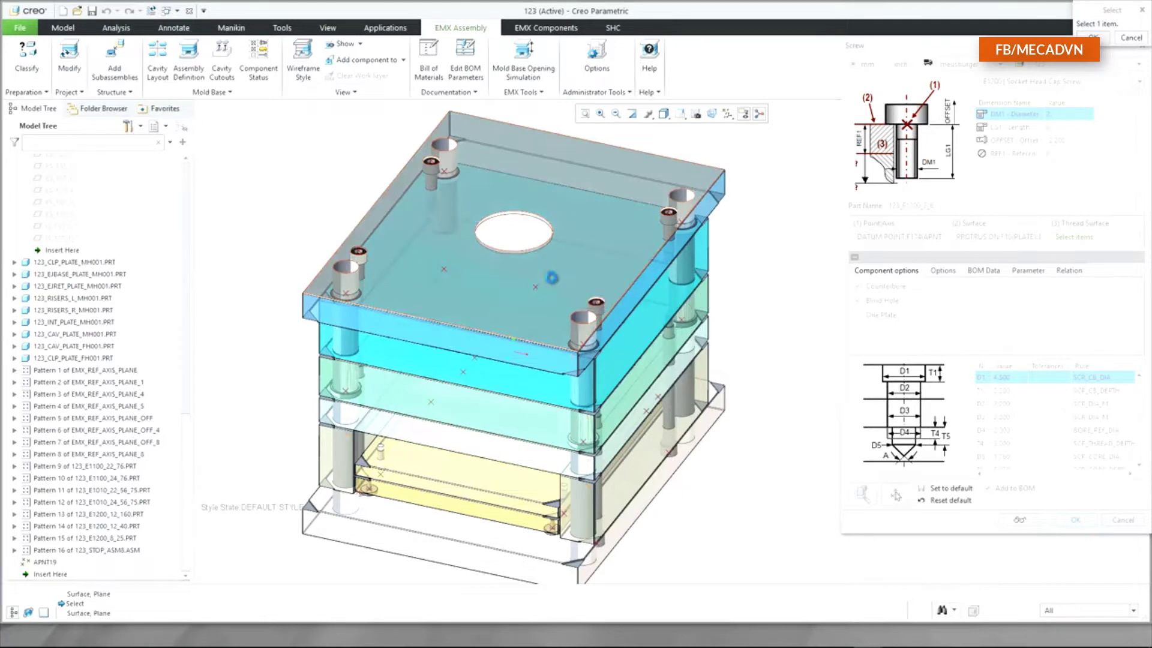
pyautogui.click(552, 282)
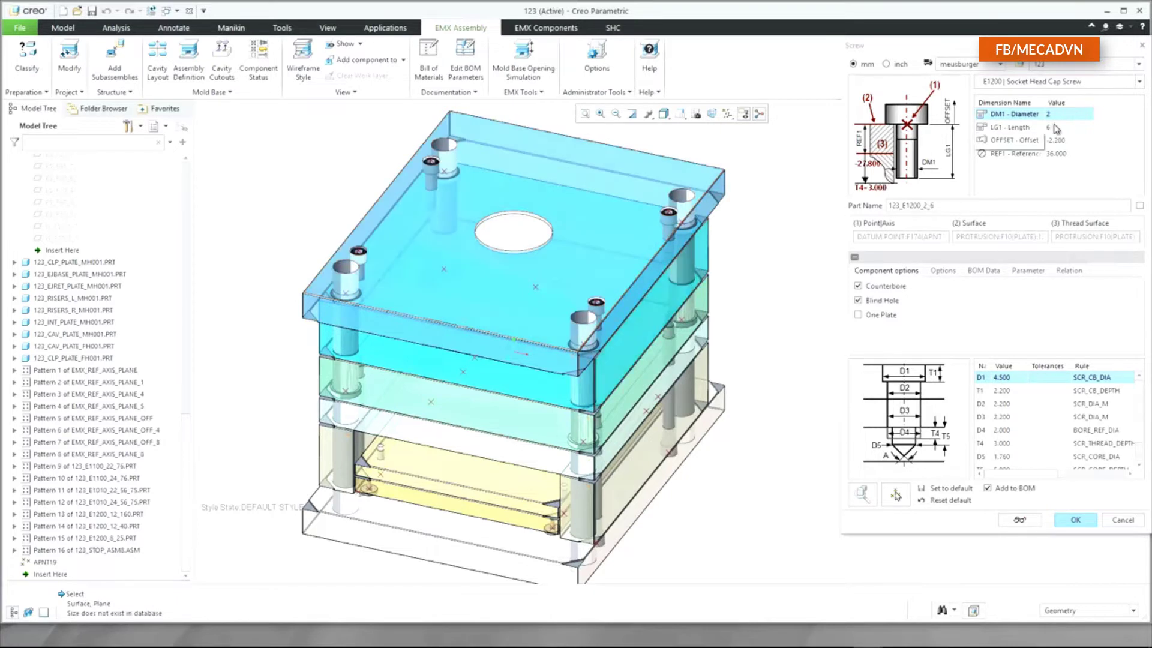
pyautogui.click(1080, 114)
pyautogui.click(1087, 114)
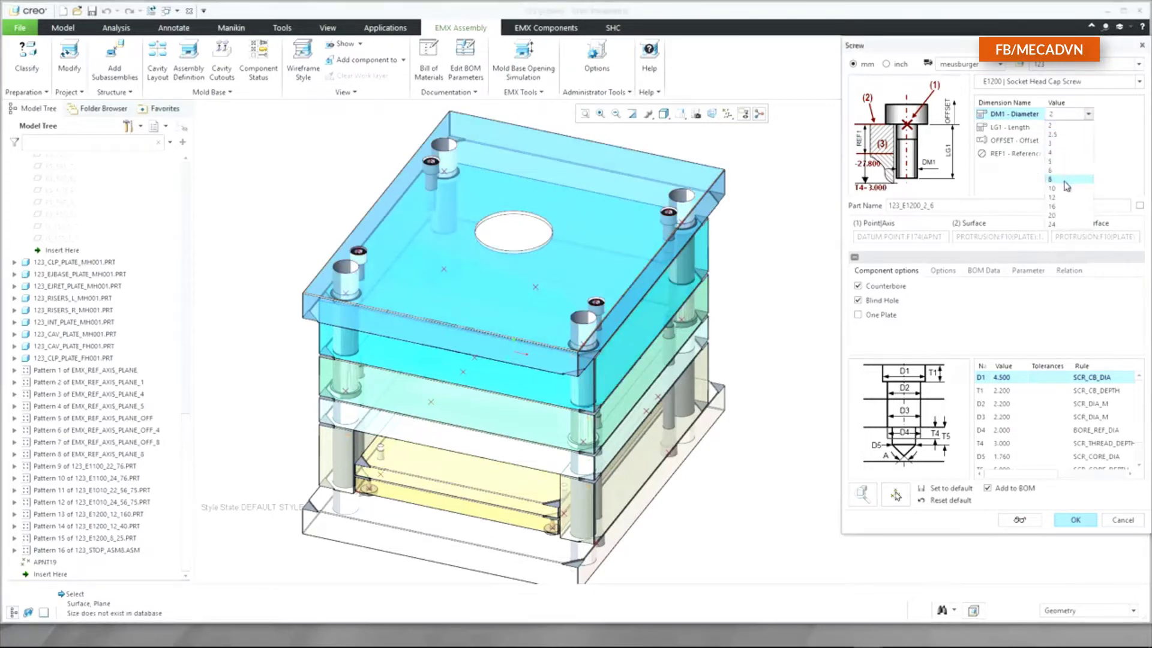
pyautogui.click(1075, 178)
pyautogui.click(1088, 127)
pyautogui.click(1088, 127)
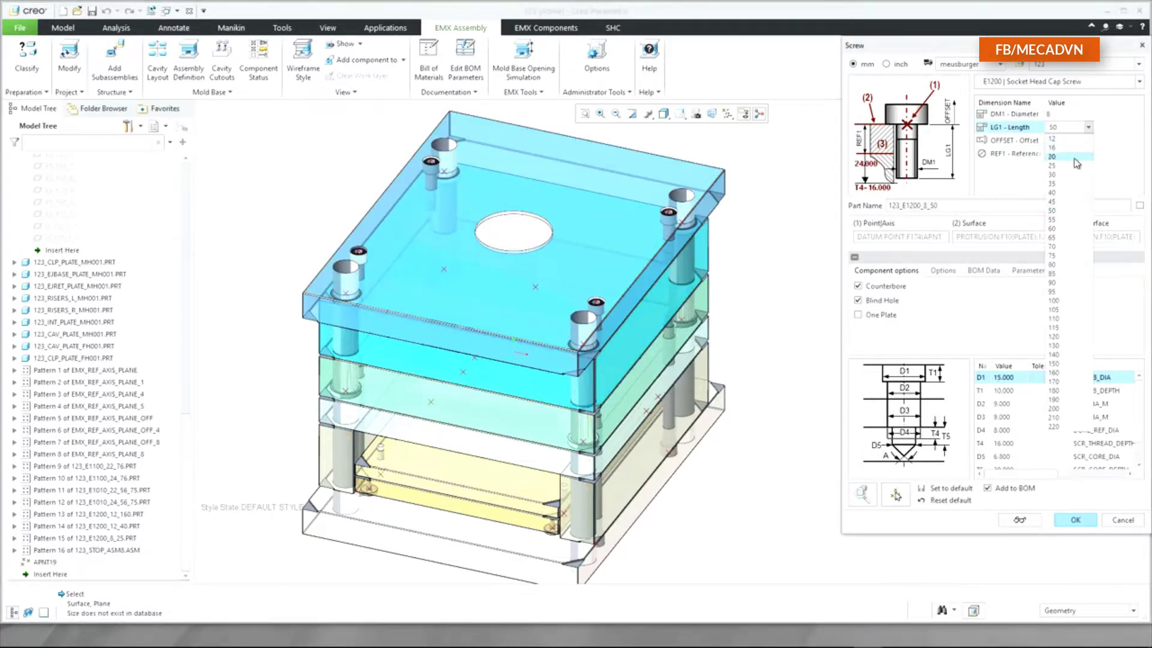
pyautogui.click(1068, 193)
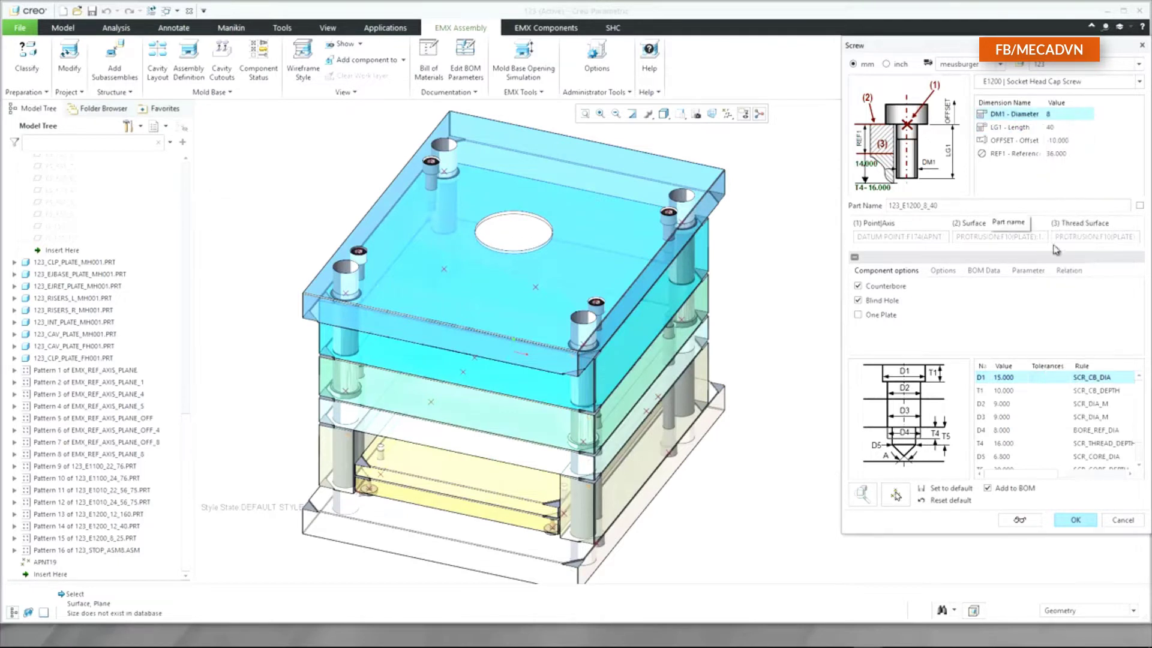
pyautogui.click(1071, 519)
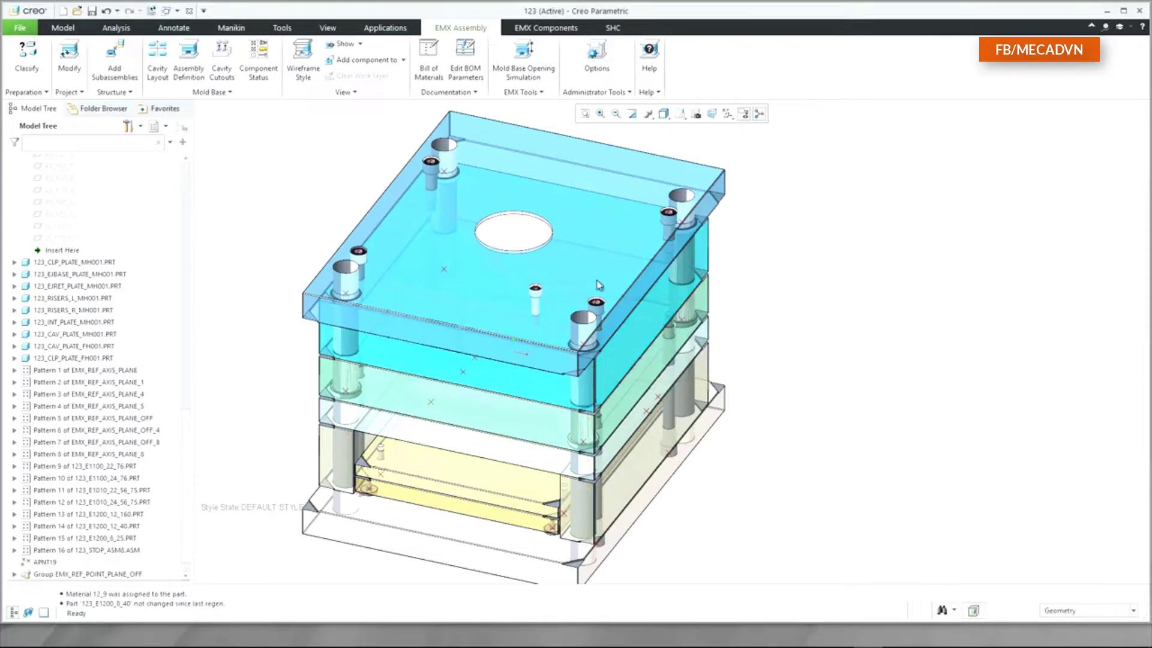
# - Select the placed 123_E1200_8_40 screw and open it with Modify Component
pyautogui.scroll(-8, 539, 303)
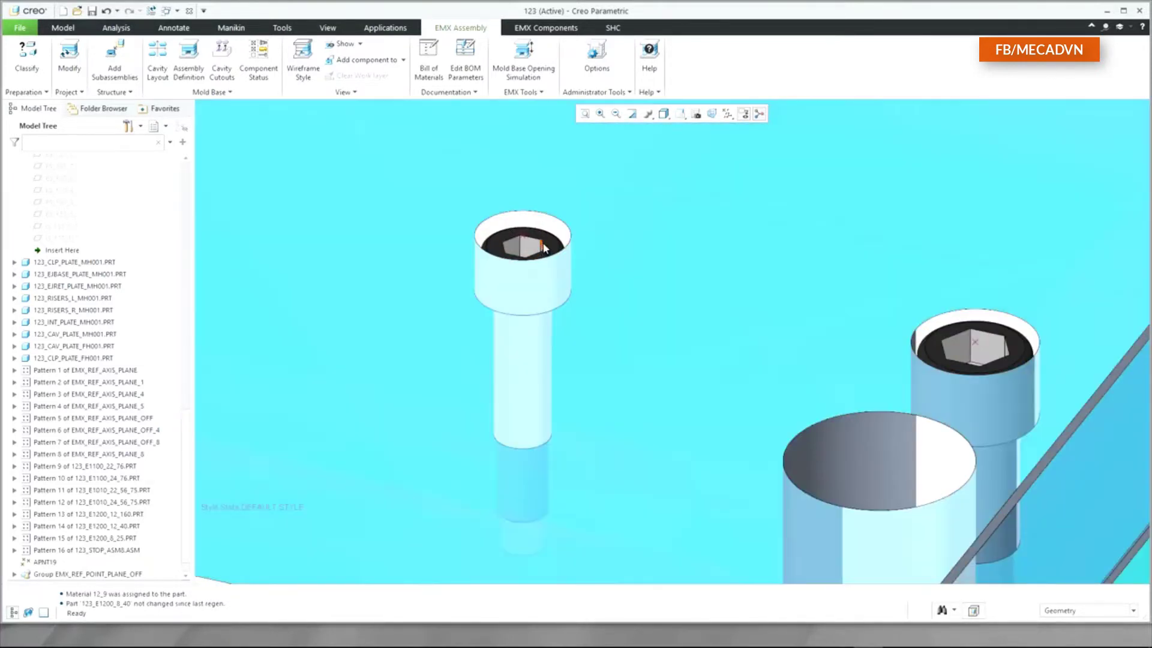
pyautogui.click(544, 249)
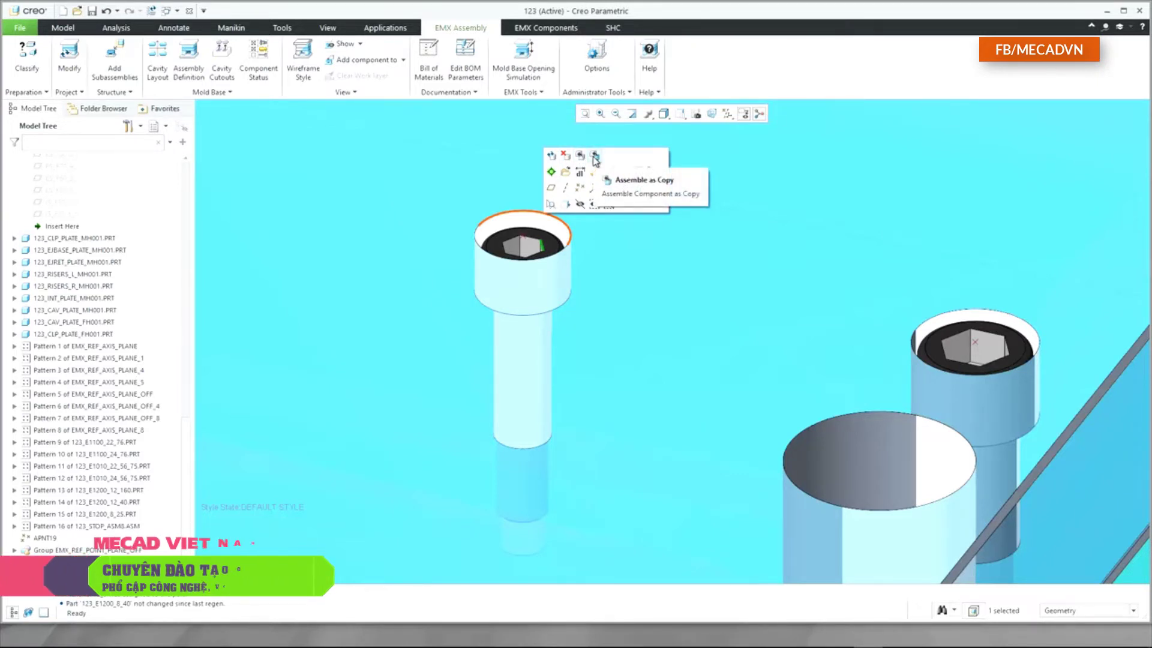
pyautogui.click(554, 157)
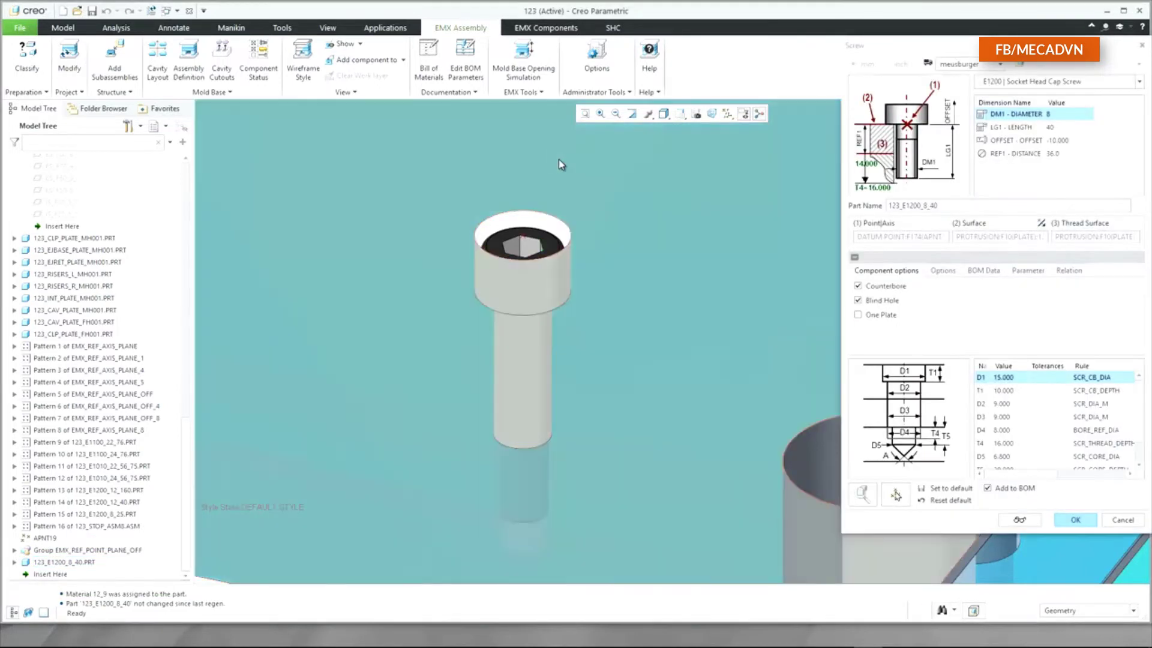
# - Cancel the Screw dialog, delete the 123_E1200_8_40 screw, and confirm Yes
pyautogui.click(1130, 520)
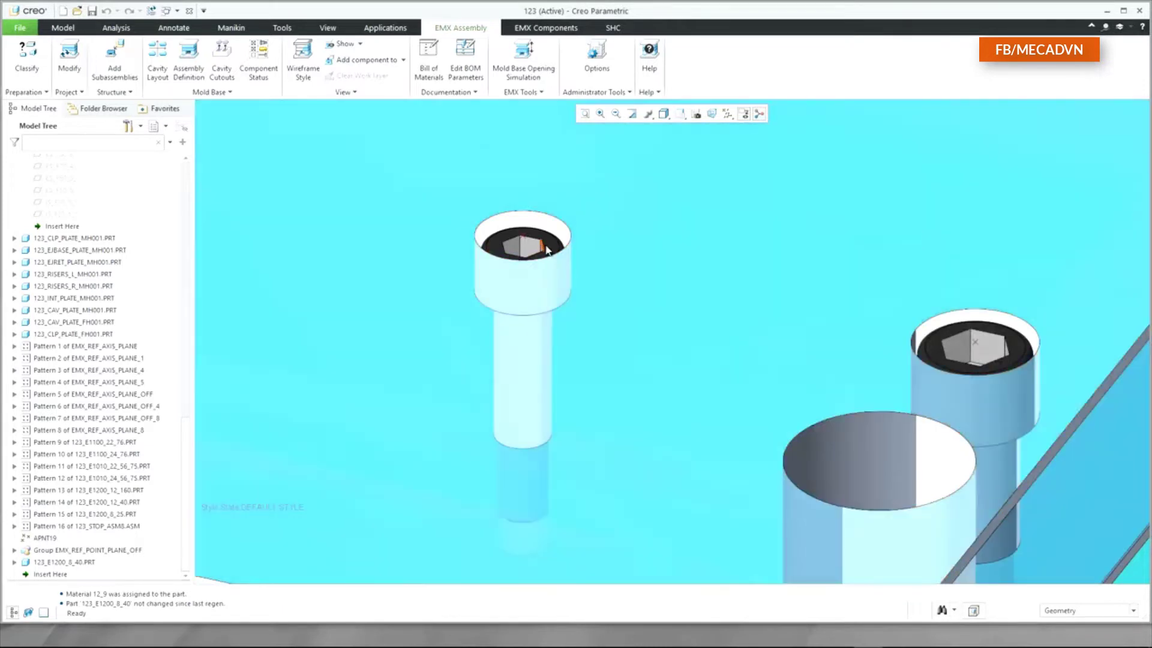
pyautogui.click(547, 250)
pyautogui.click(567, 156)
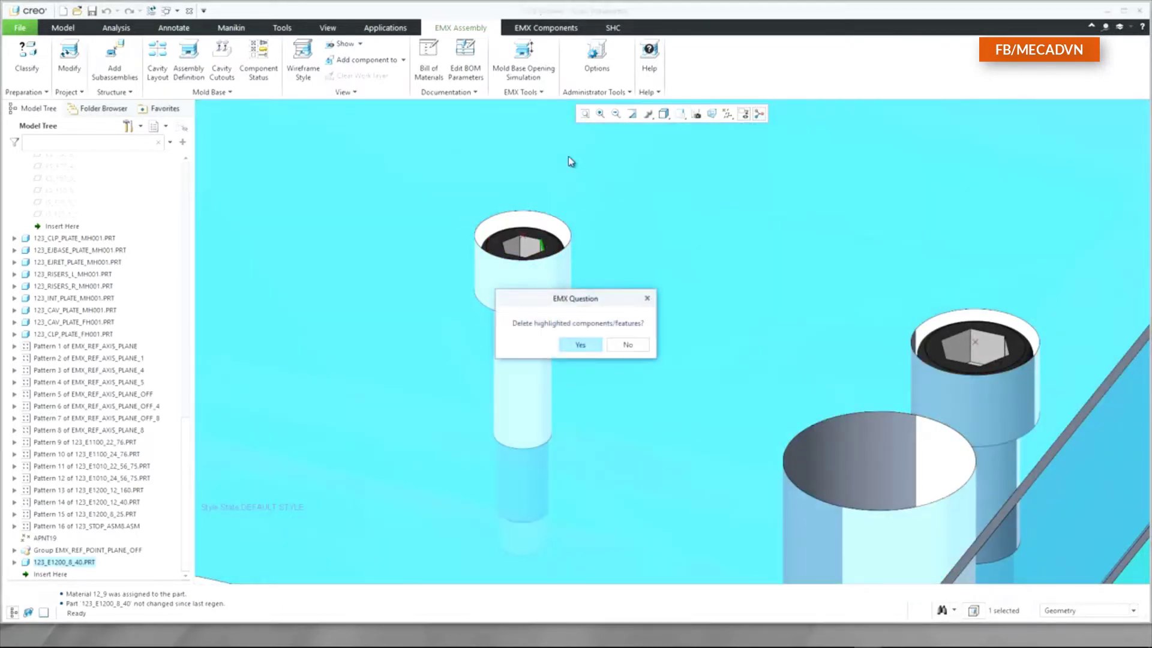
pyautogui.click(580, 345)
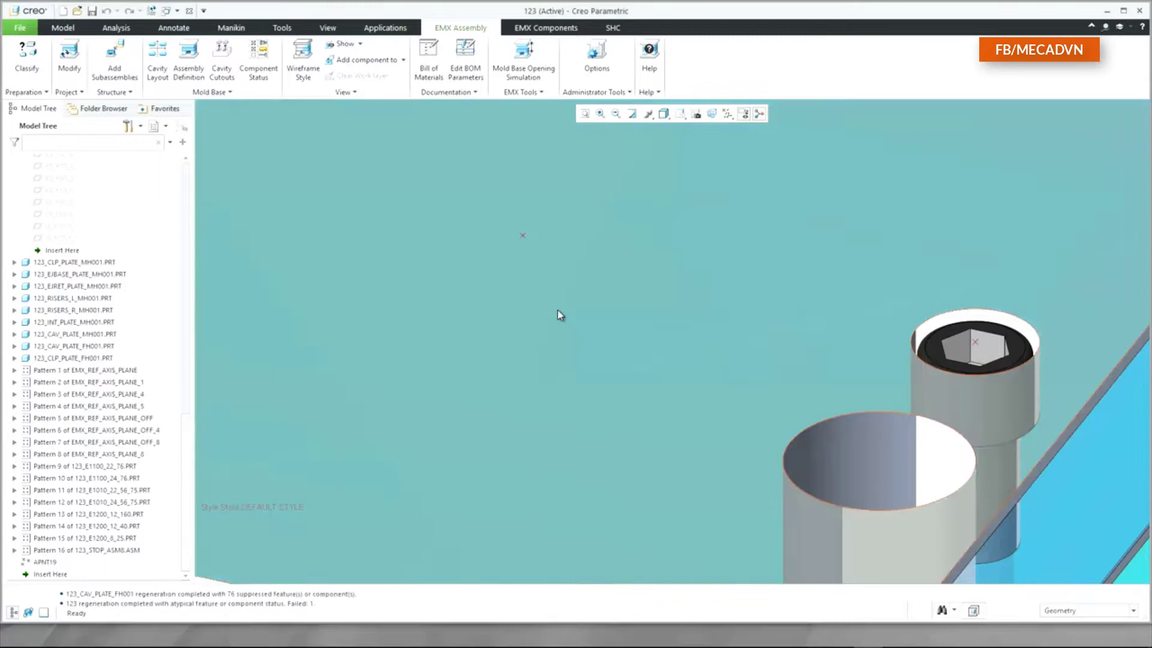
pyautogui.scroll(10, 535, 303)
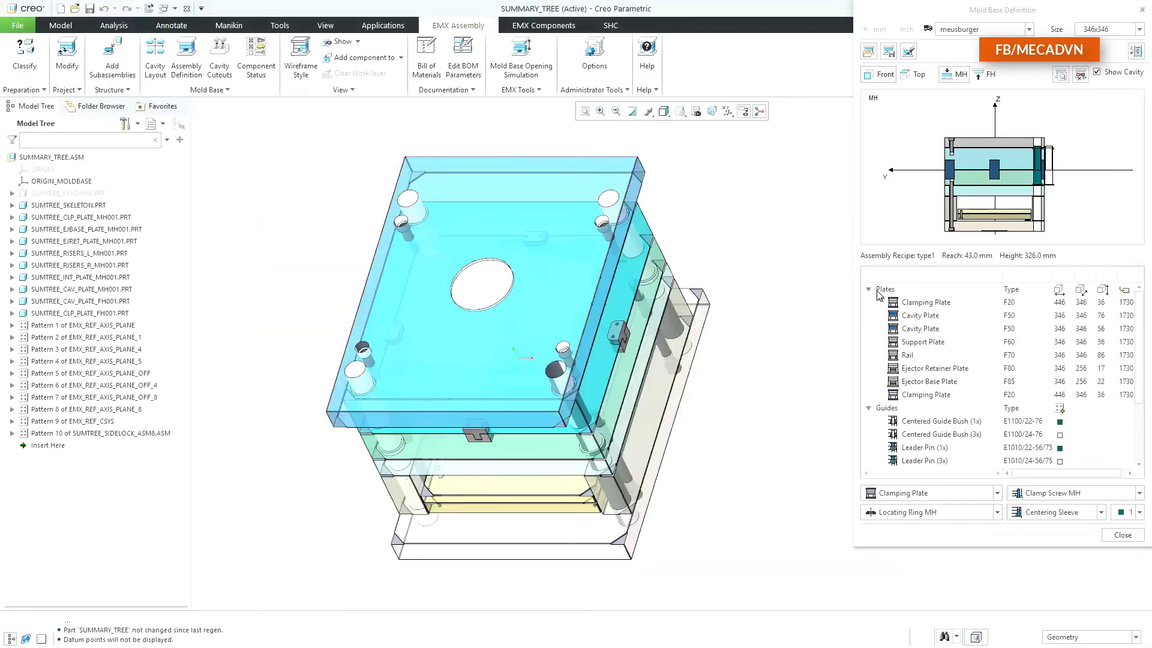
pyautogui.scroll(-1, 880, 300)
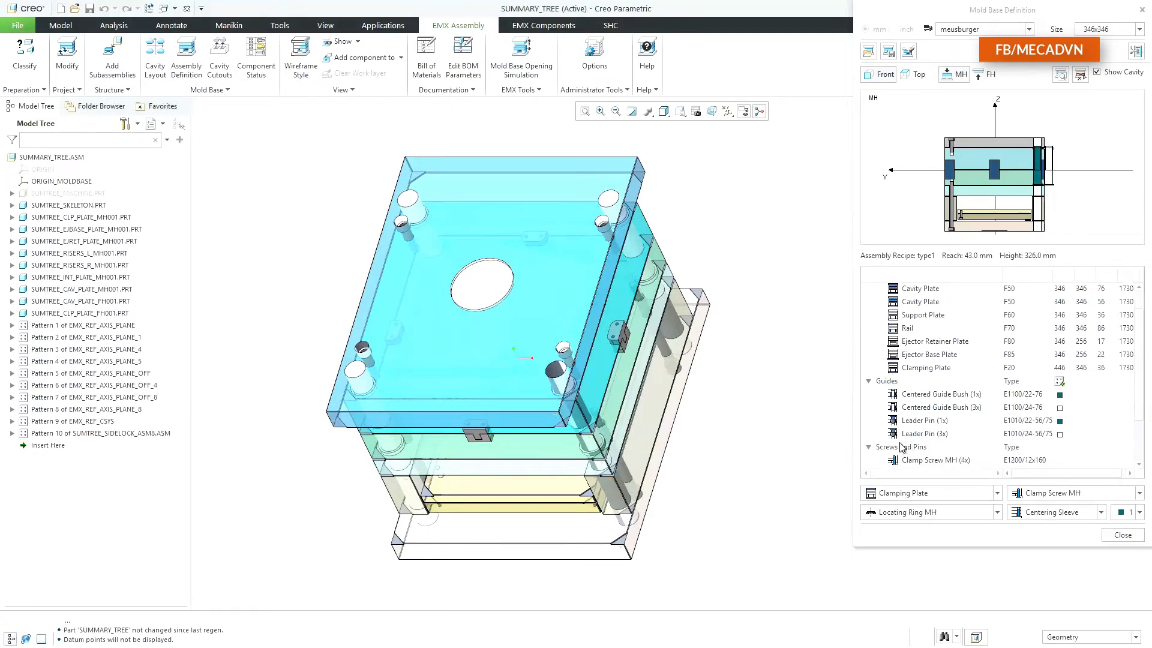
pyautogui.scroll(-3, 902, 447)
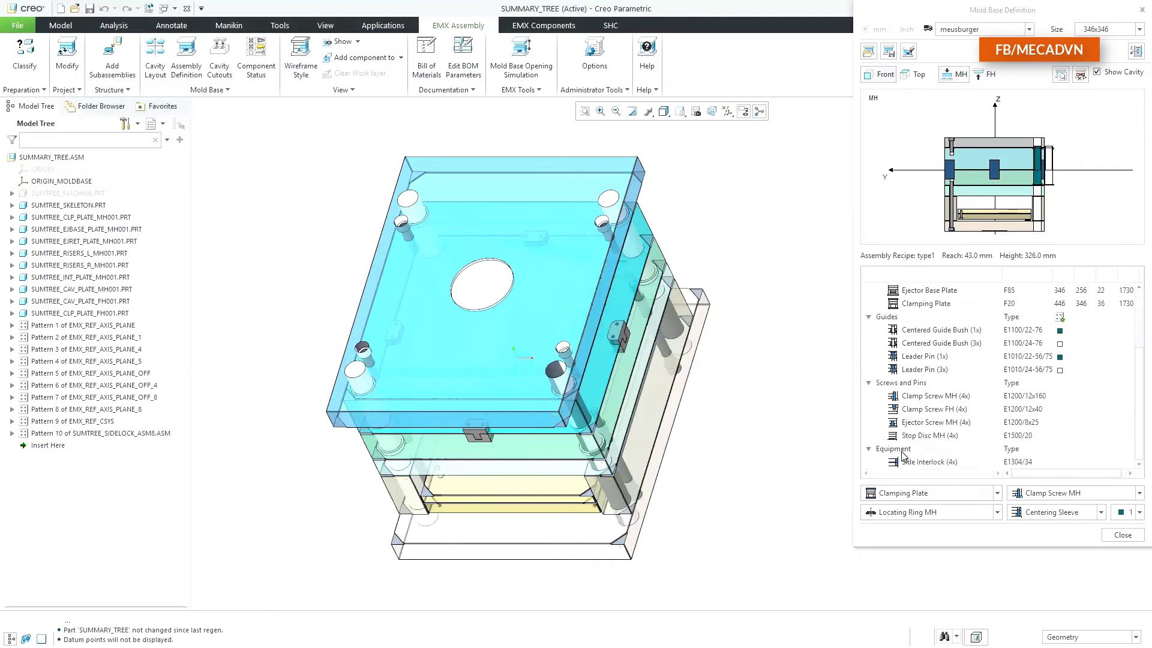
pyautogui.scroll(4, 903, 456)
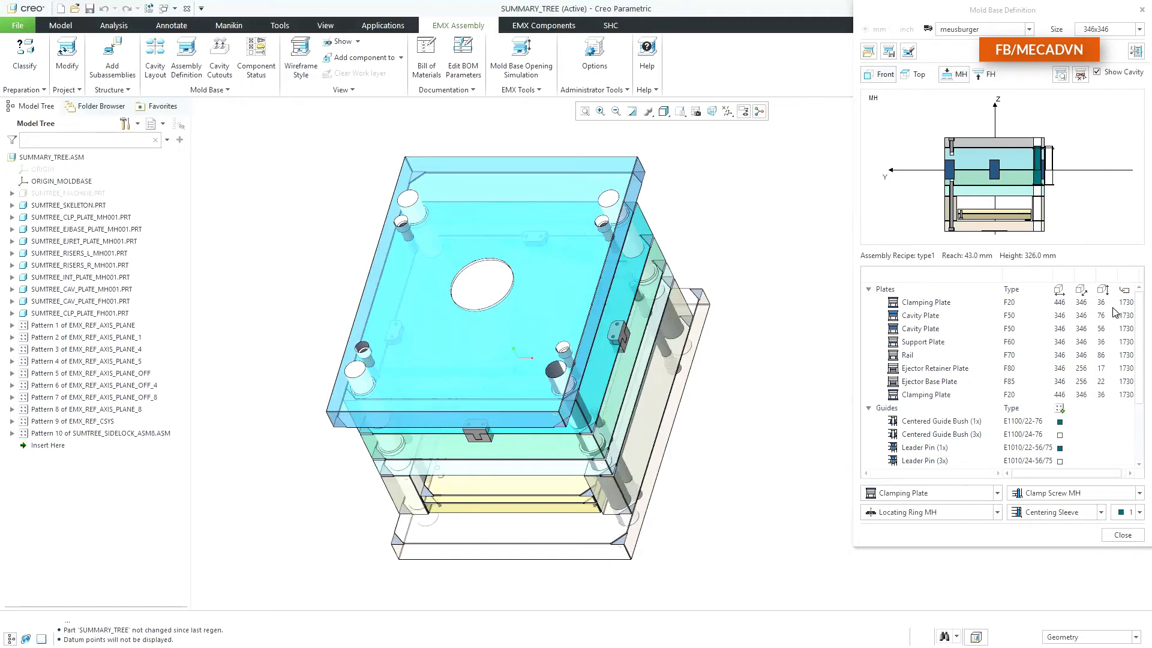
pyautogui.click(916, 75)
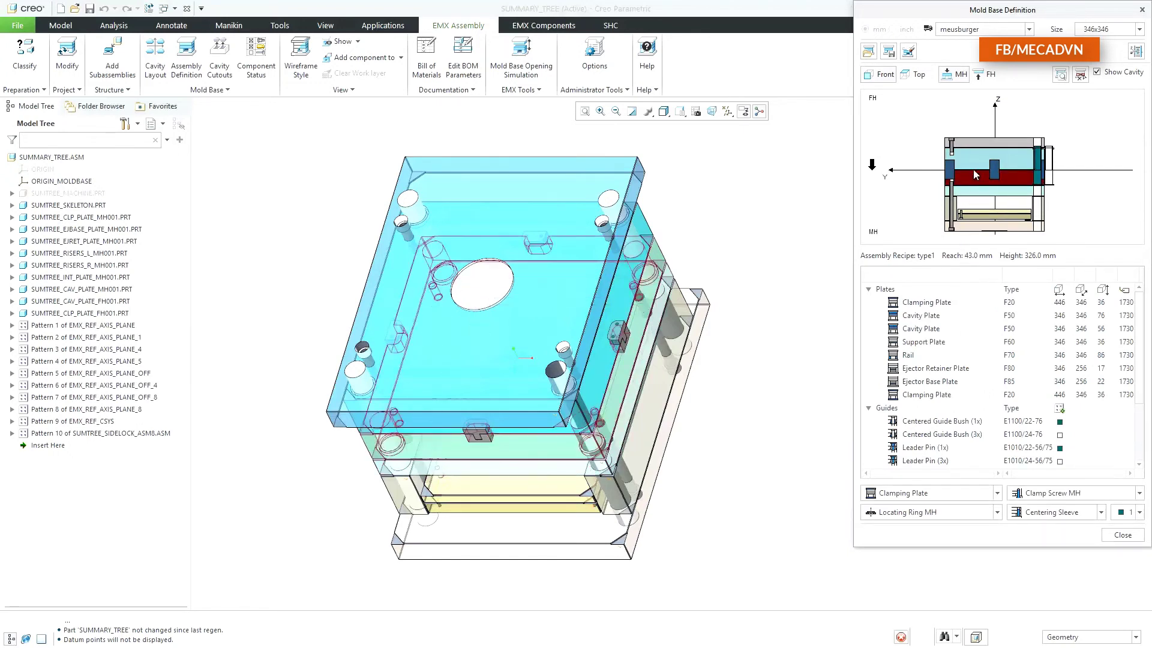
# - Insert a Support Plate above the lower plate in the layout and accept the Plate dialog
pyautogui.rightClick(975, 145)
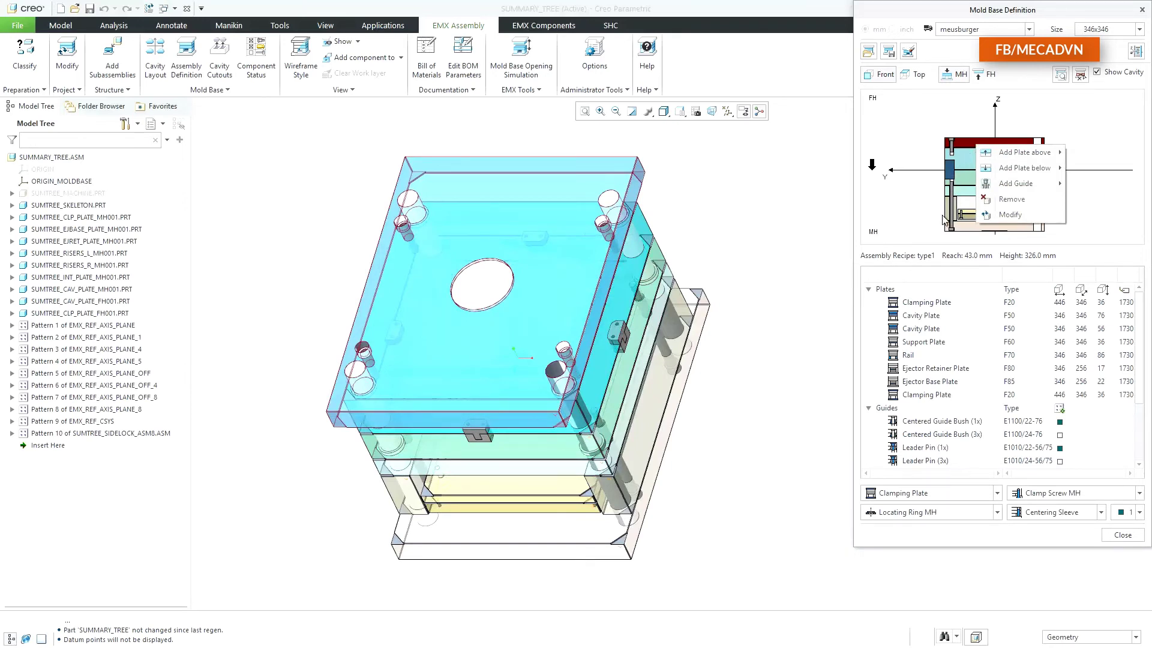
pyautogui.click(929, 308)
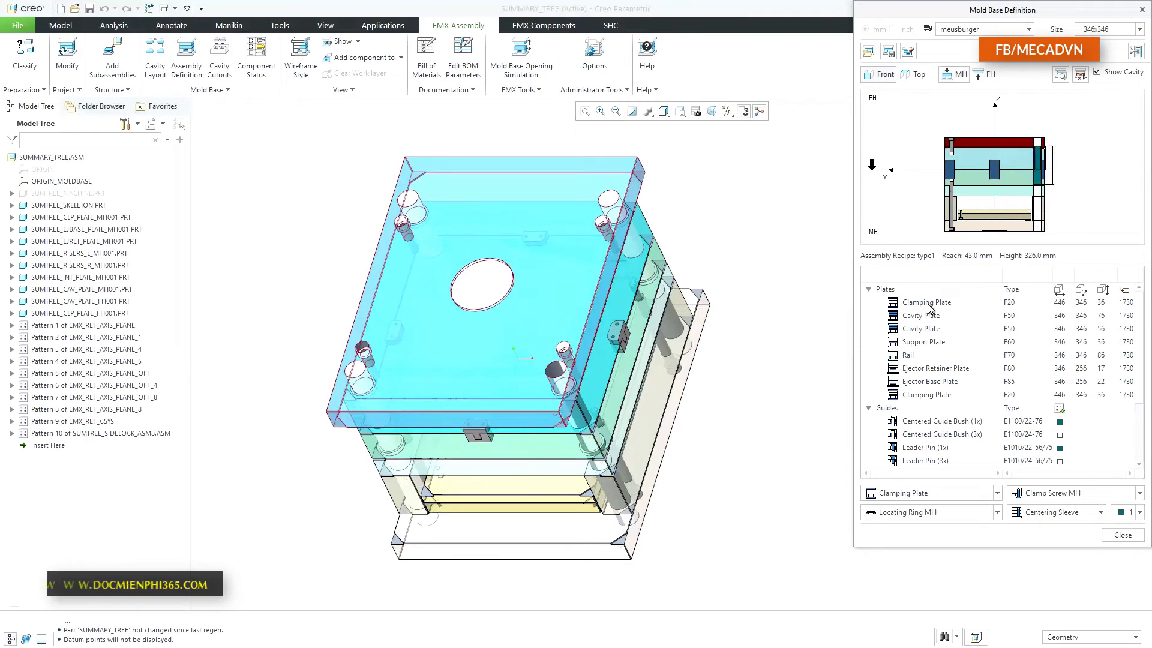
pyautogui.rightClick(929, 307)
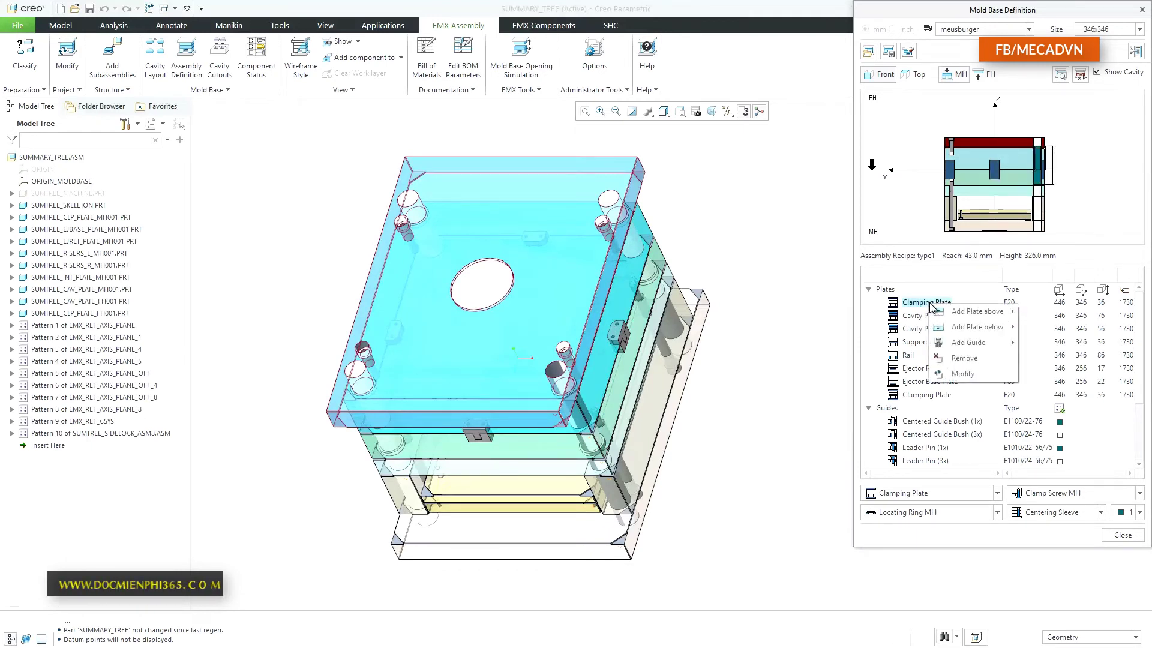
pyautogui.click(977, 192)
pyautogui.rightClick(977, 193)
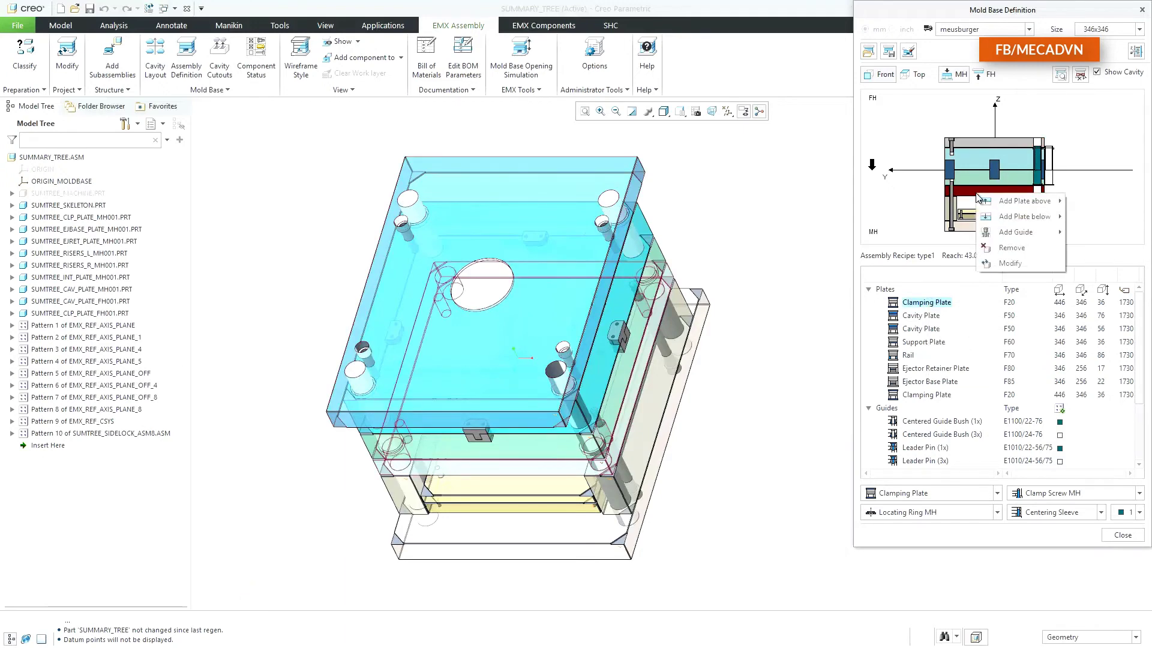
pyautogui.moveTo(990, 201)
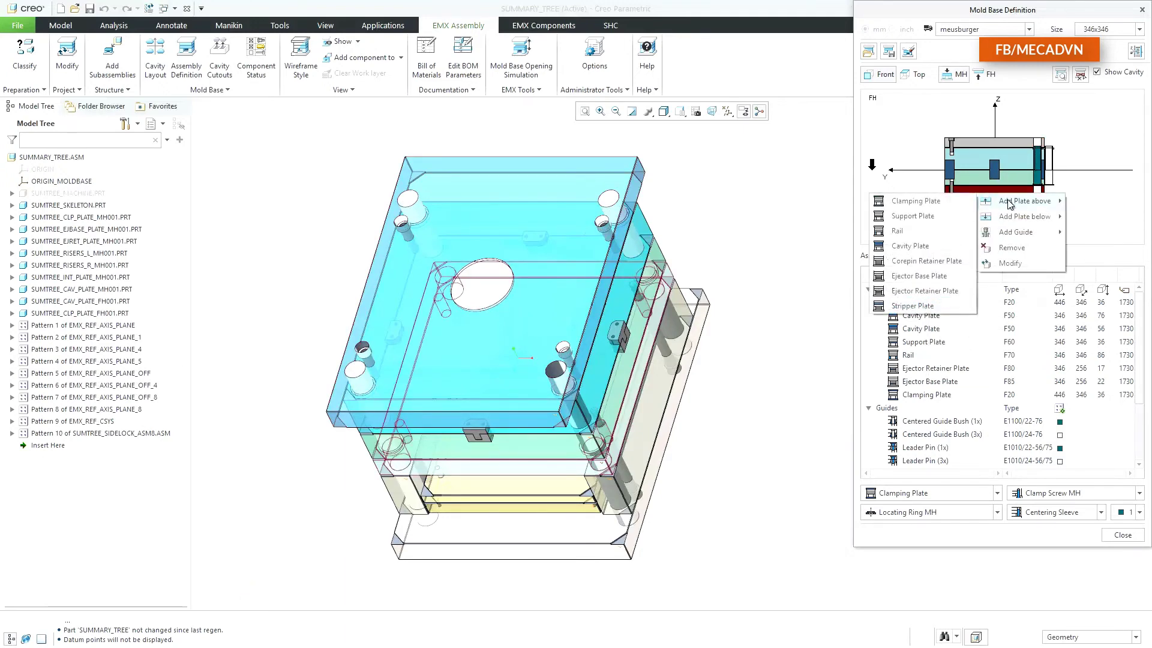
pyautogui.click(951, 217)
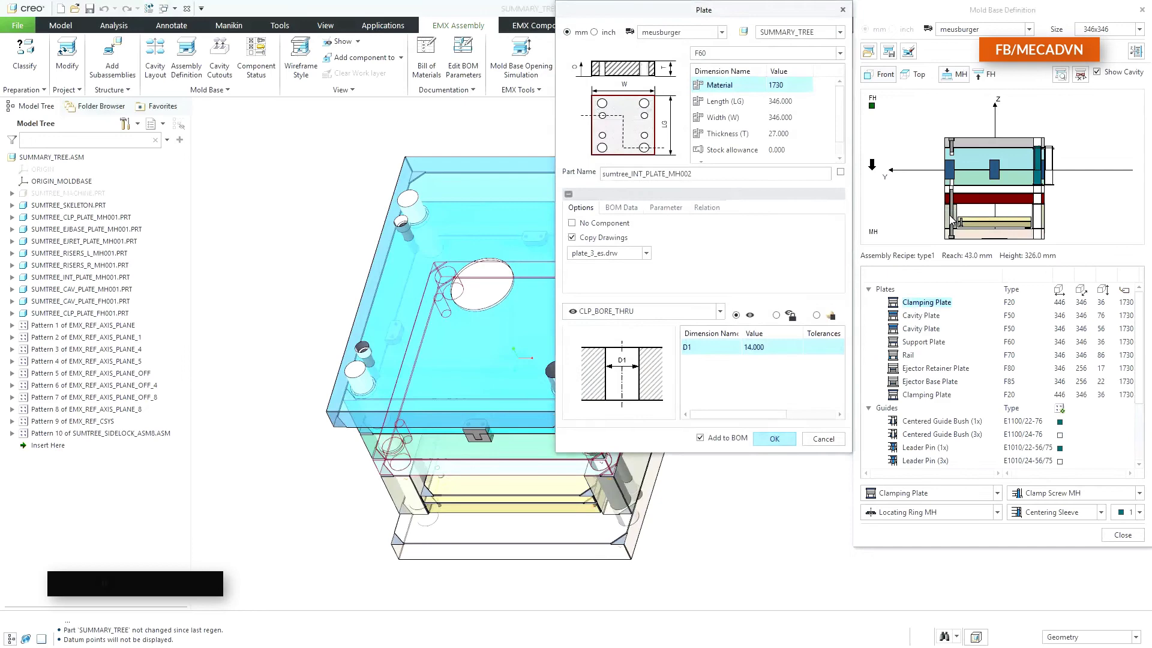
pyautogui.click(772, 440)
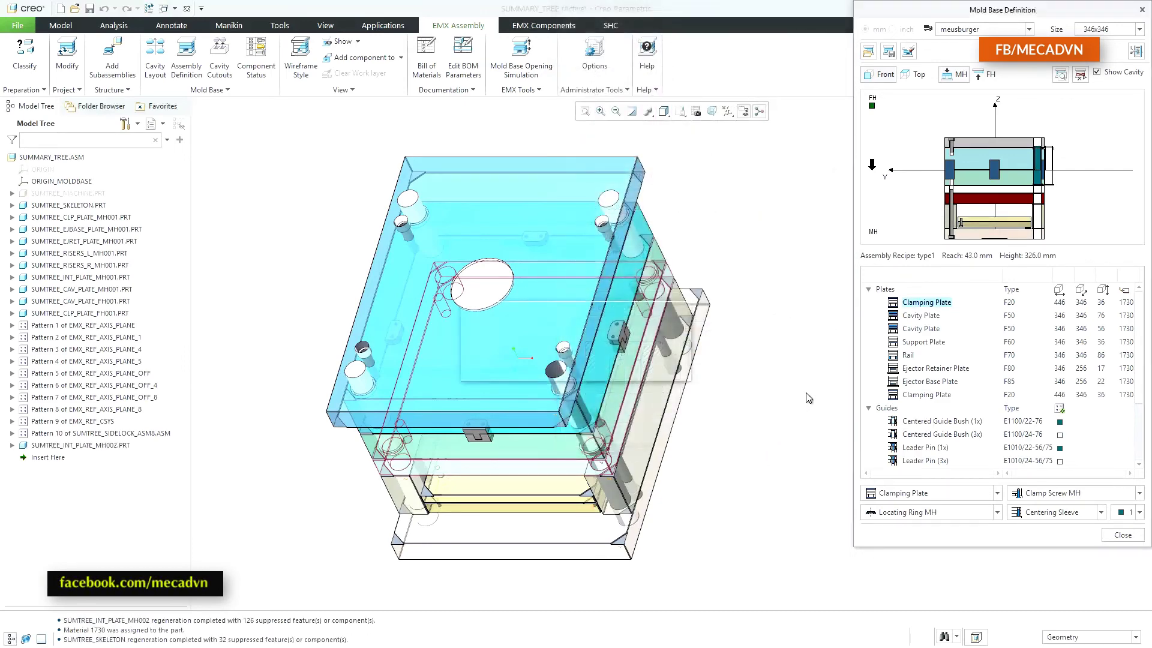
# - Insert another Support Plate below the plate shown in red and confirm it
pyautogui.rightClick(968, 197)
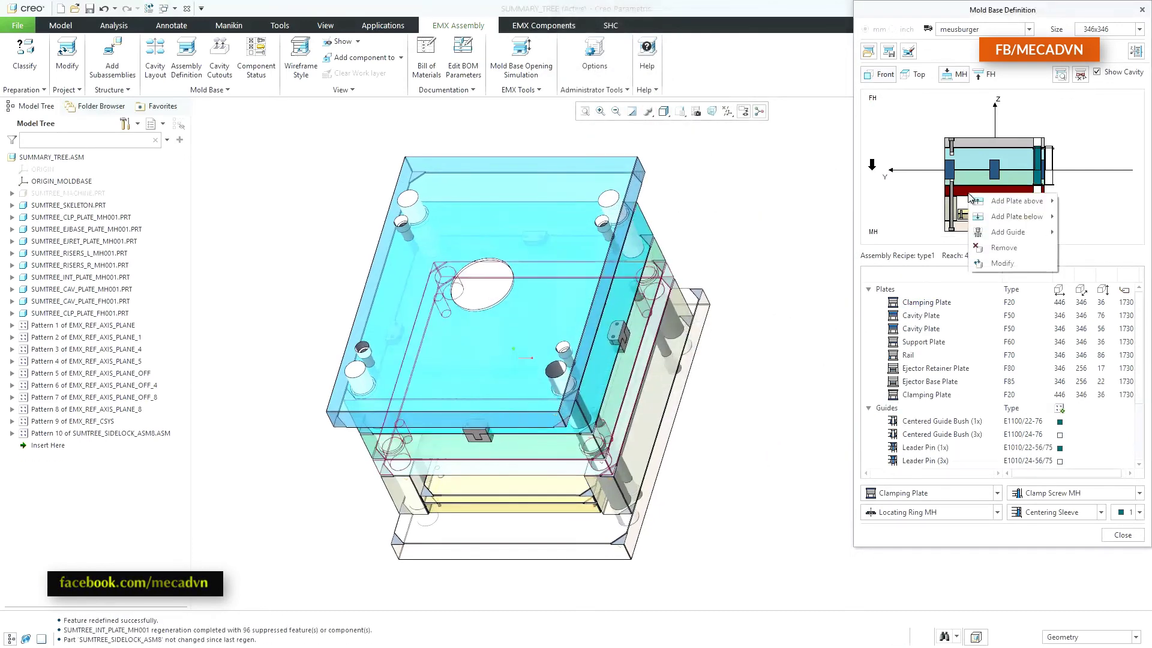
pyautogui.moveTo(996, 214)
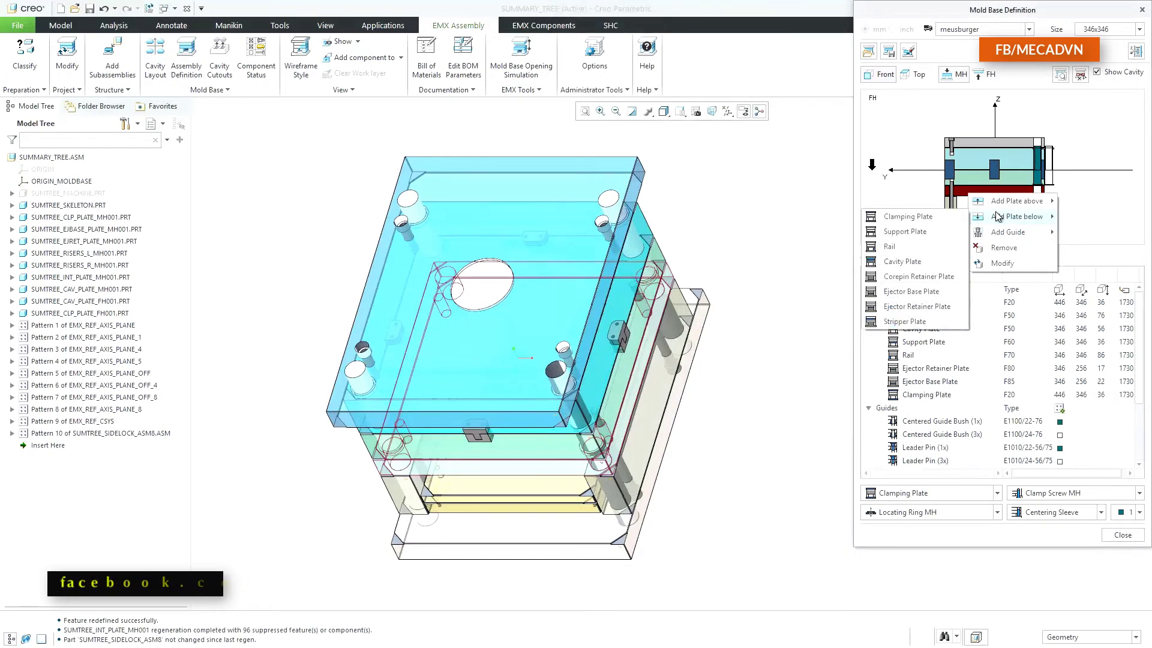
pyautogui.click(937, 235)
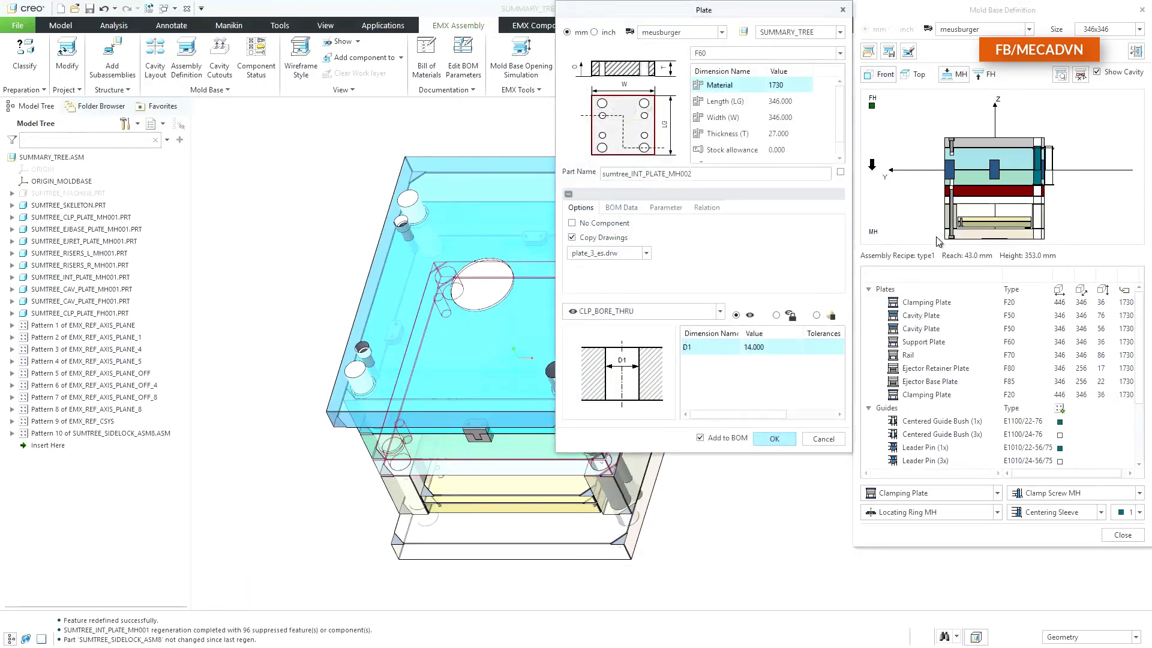
pyautogui.click(774, 438)
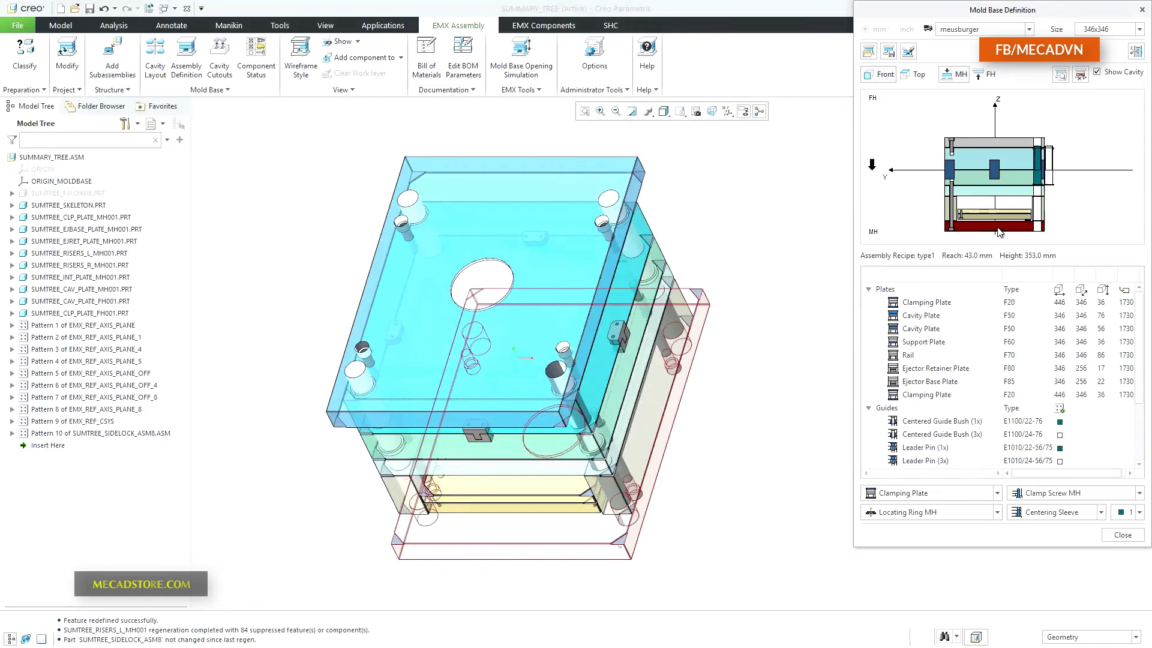
# - Add E1160 centering sleeve guides to the bottom clamping plate
pyautogui.rightClick(999, 232)
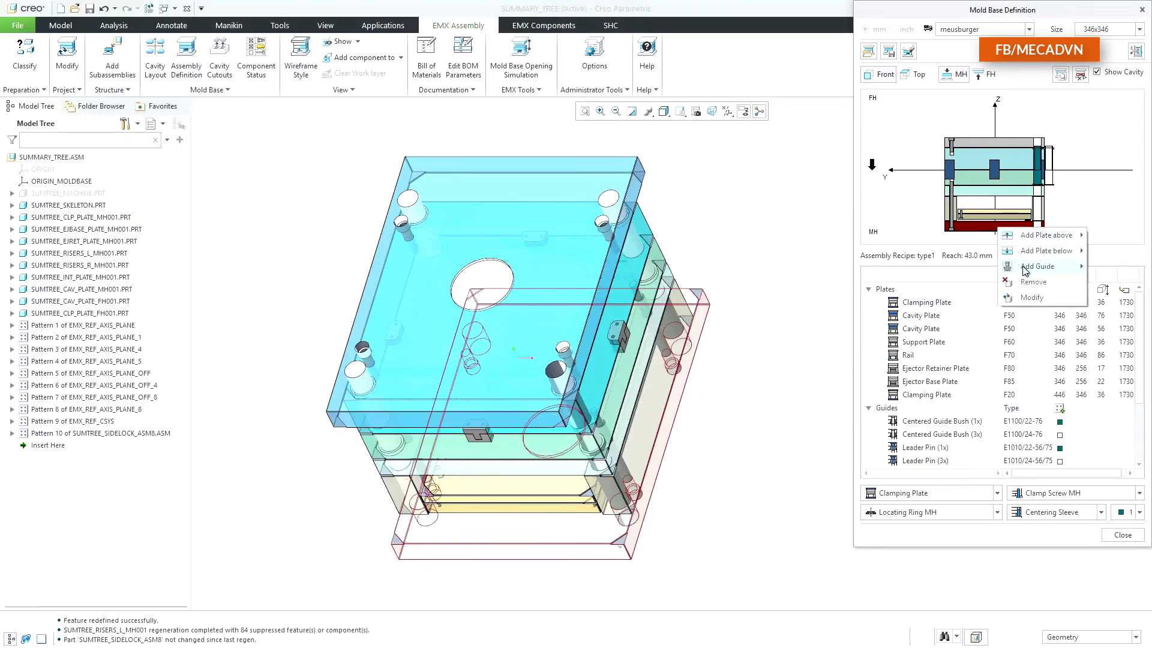
pyautogui.moveTo(1025, 268)
pyautogui.click(975, 268)
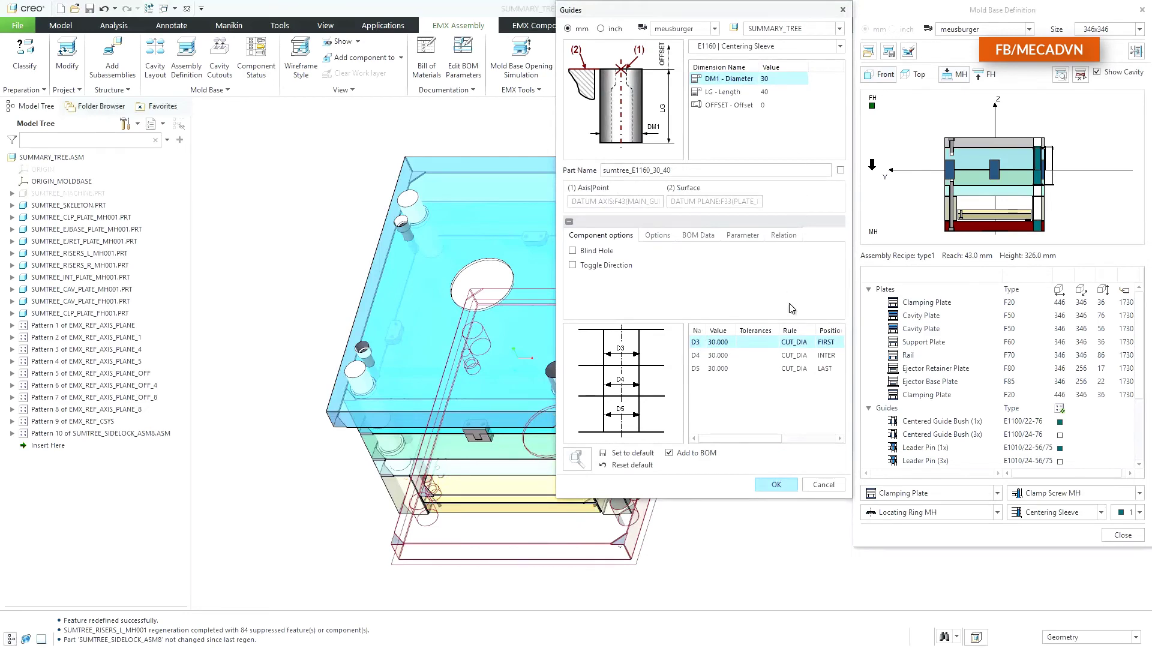
pyautogui.click(780, 485)
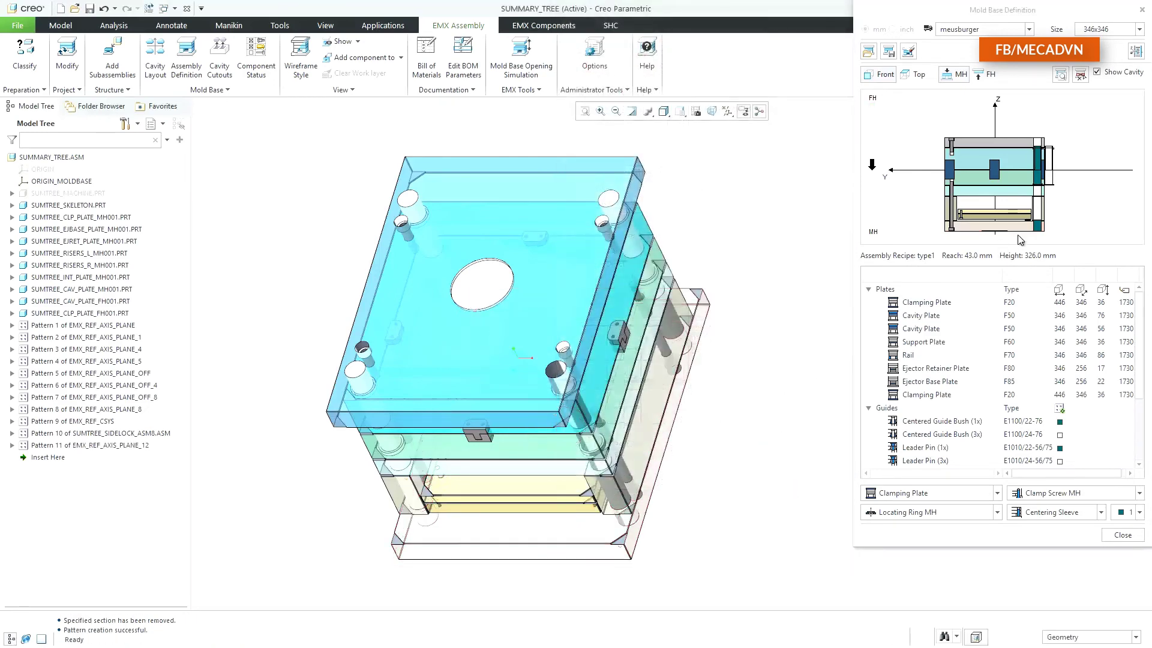
# - Modify the centering sleeve's LG length from 40 to 130
pyautogui.rightClick(1038, 227)
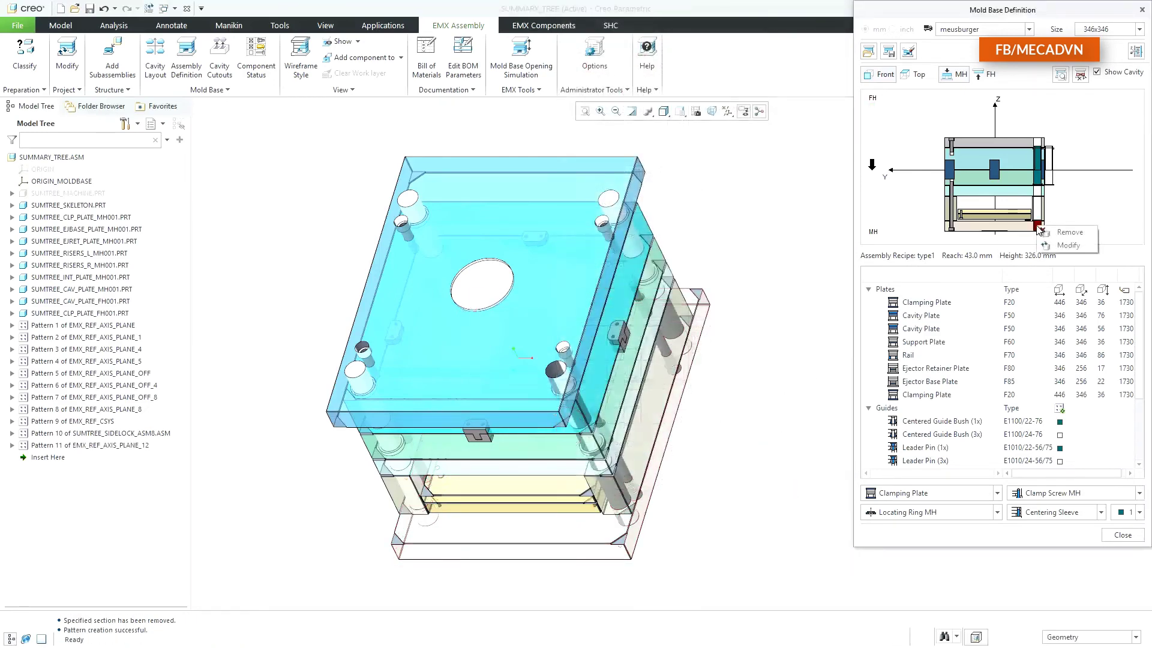
pyautogui.click(1067, 245)
pyautogui.click(803, 92)
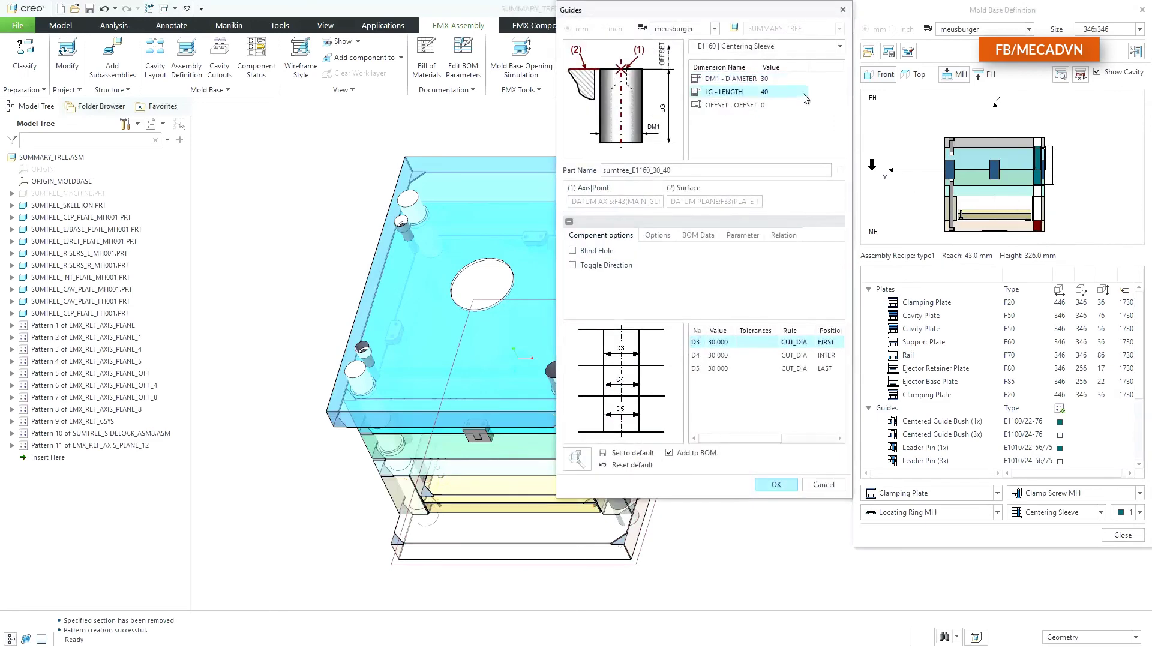
pyautogui.click(803, 91)
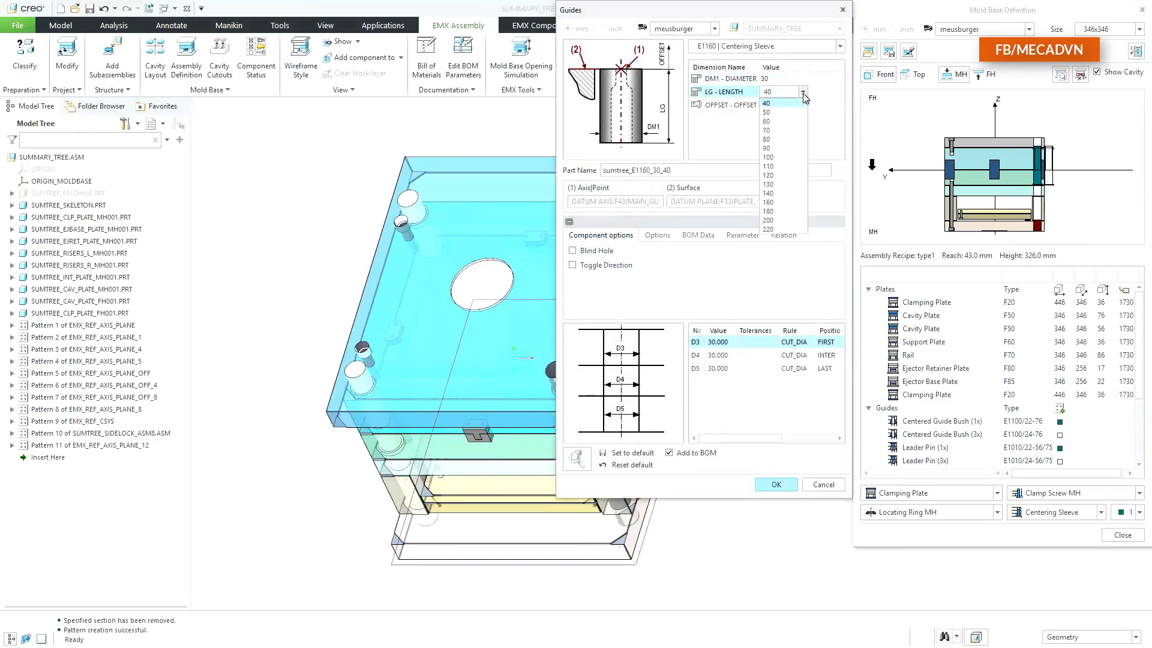
pyautogui.click(786, 185)
pyautogui.click(782, 483)
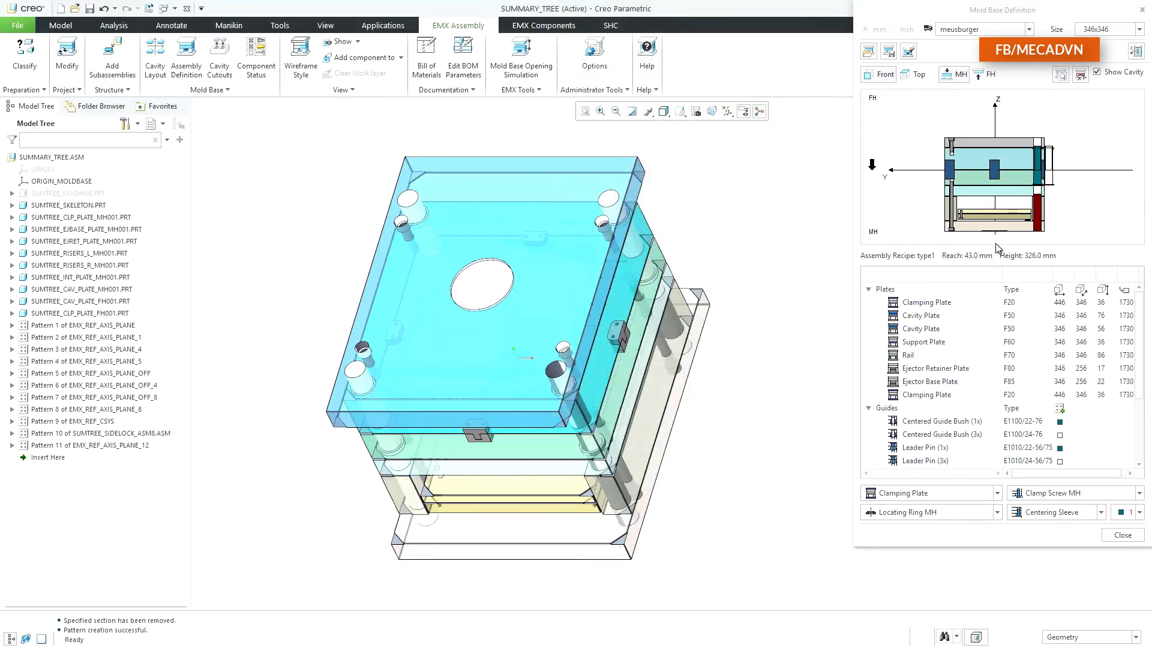
# - Remove the centering sleeve guides from the mold base, bringing up the delete confirmation
pyautogui.rightClick(1039, 227)
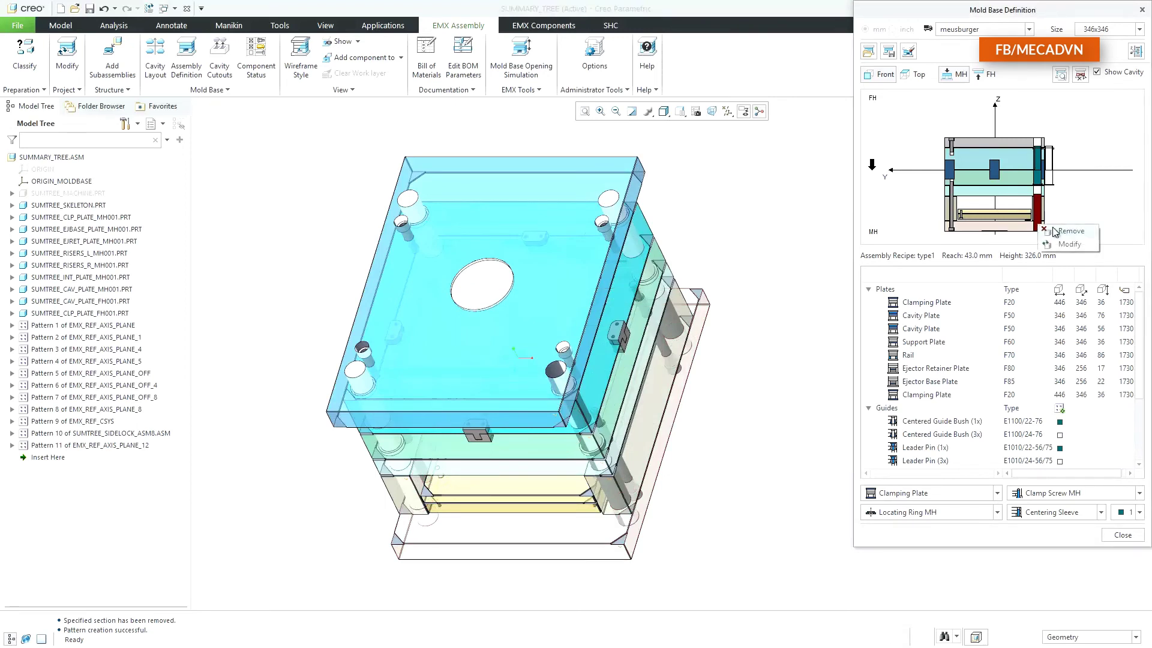
pyautogui.click(1062, 231)
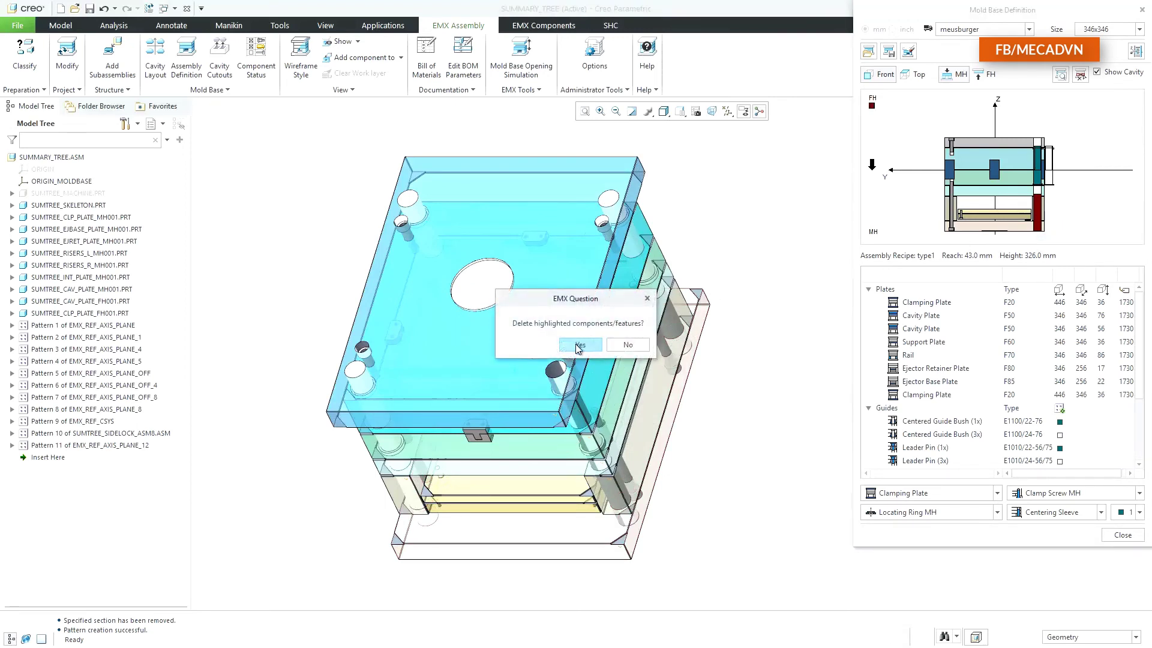